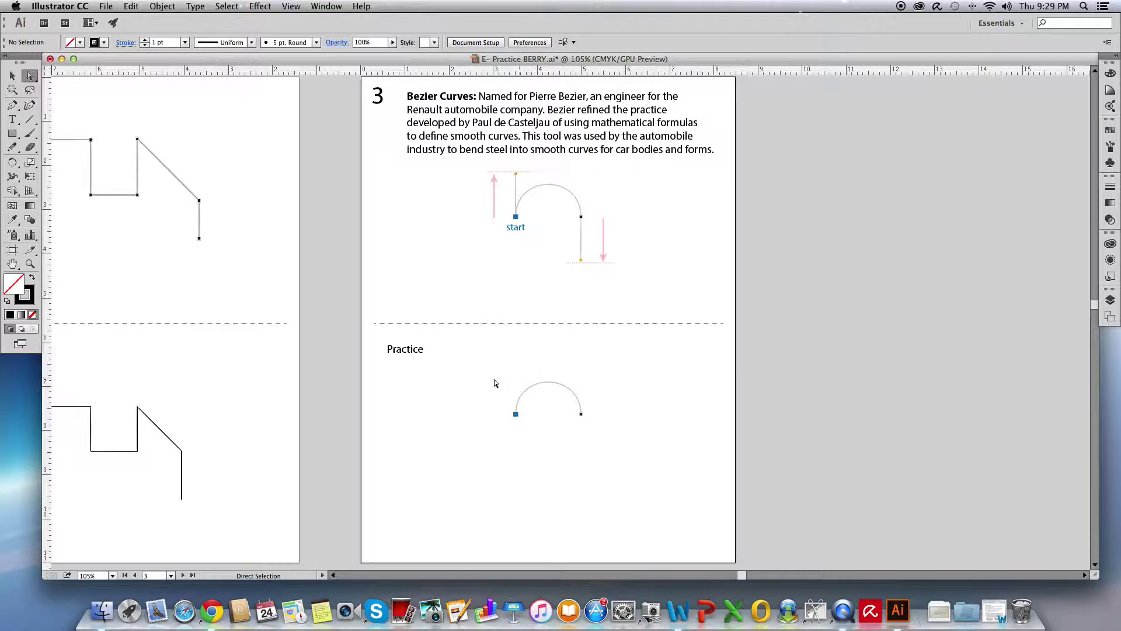
- Select the Pen Tool and turn off Smart Guides in the View menu
click(12, 107)
click(299, 7)
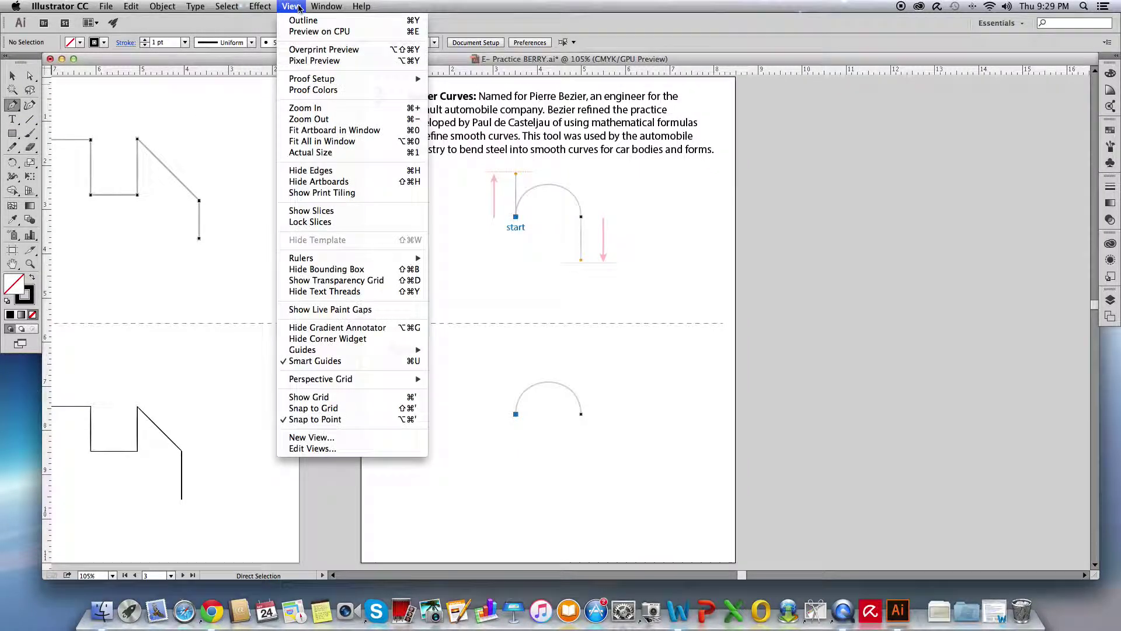
click(324, 361)
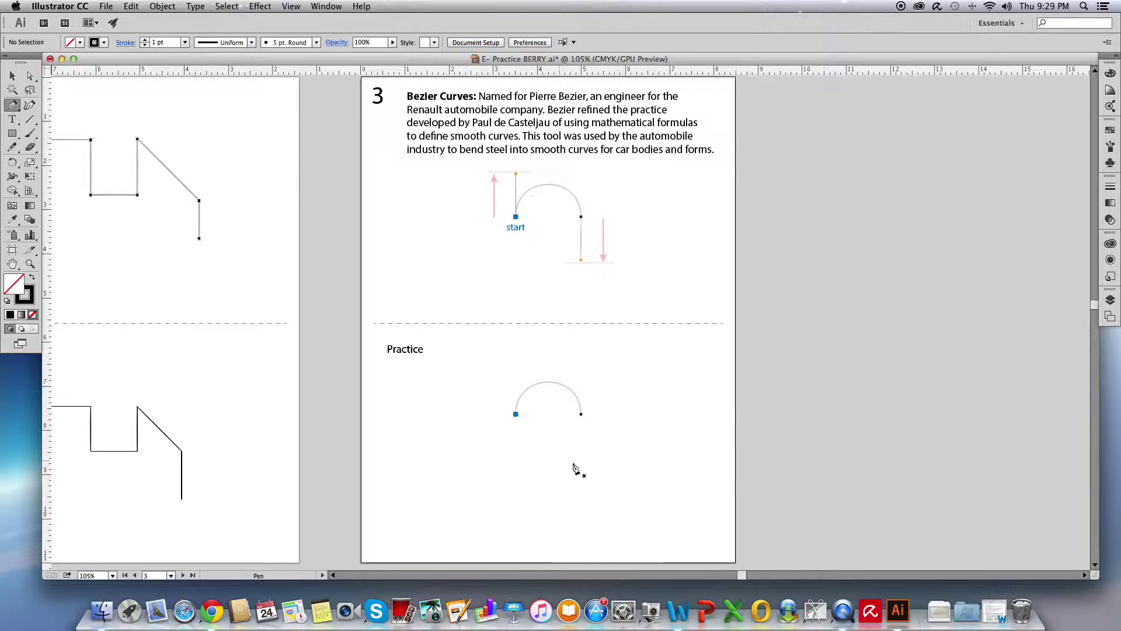
- Scroll down to the Practice area and place a first anchor beside the sample arc
scroll(556, 513, down, 1)
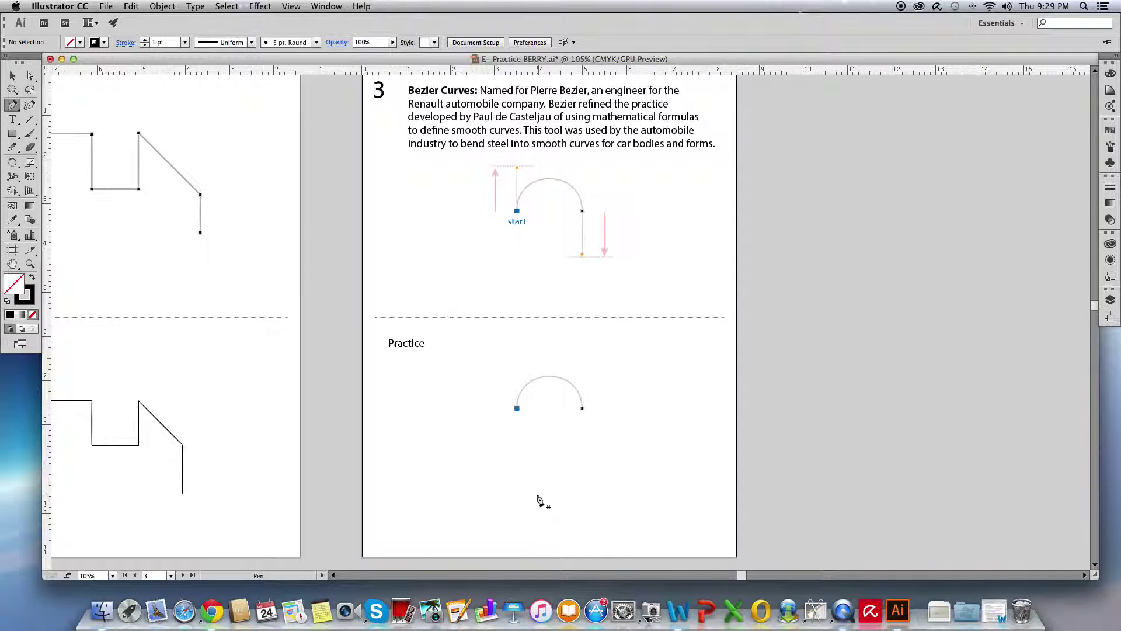
scroll(539, 500, down, 5)
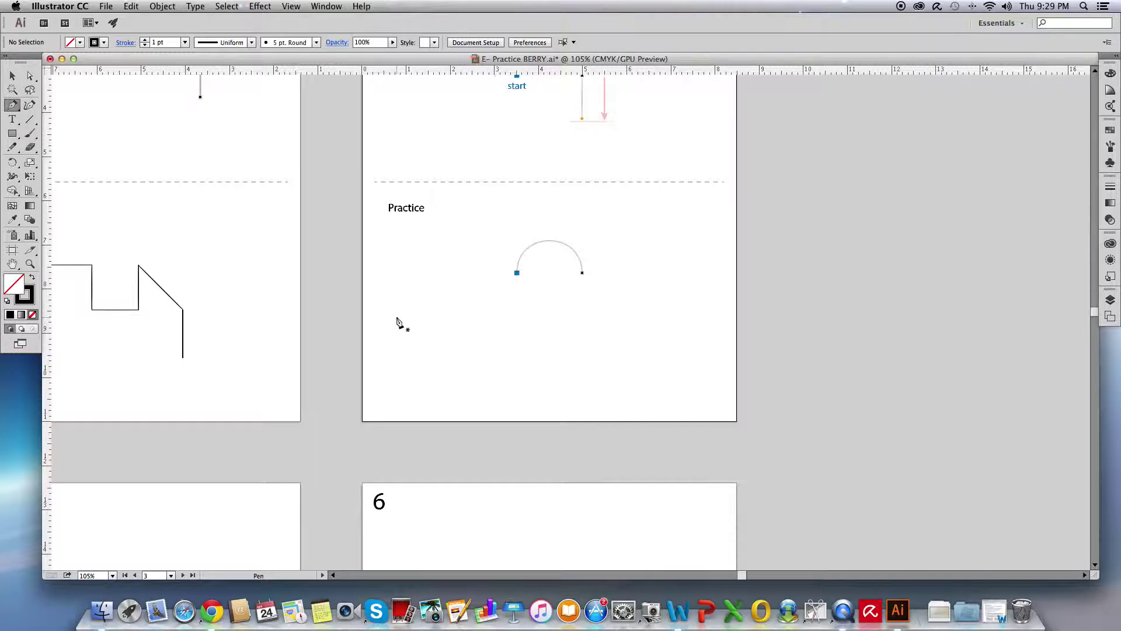
drag(400, 314, 401, 314)
- Draw a two-anchor arch, with handles pulled up then down, and deselect it
drag(401, 316, 402, 288)
drag(400, 287, 401, 288)
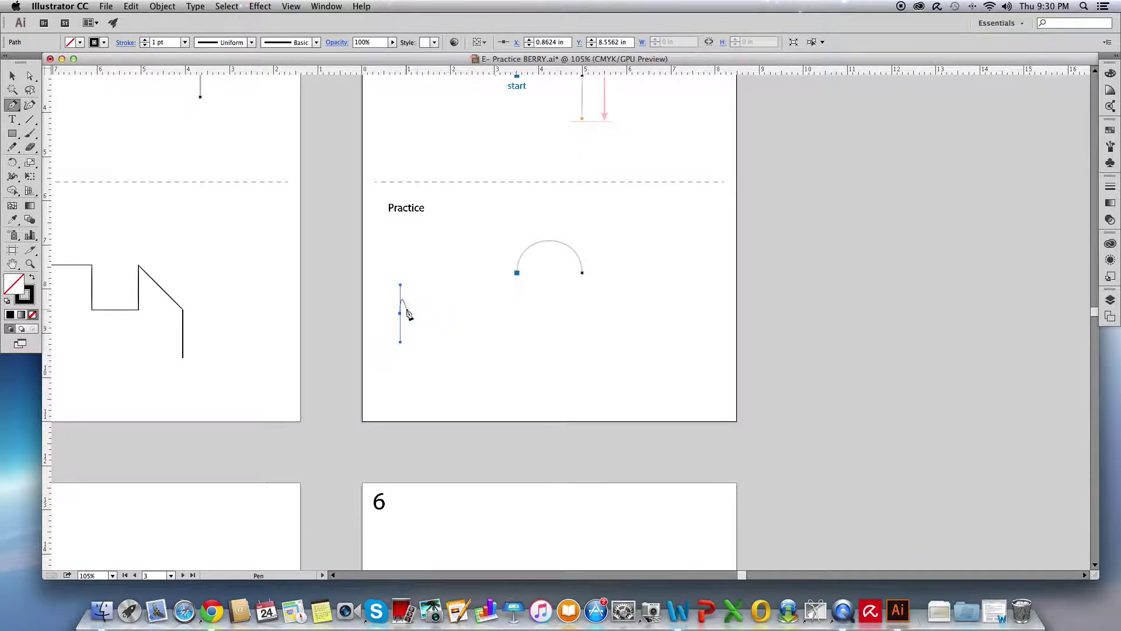
click(436, 311)
drag(436, 315, 436, 338)
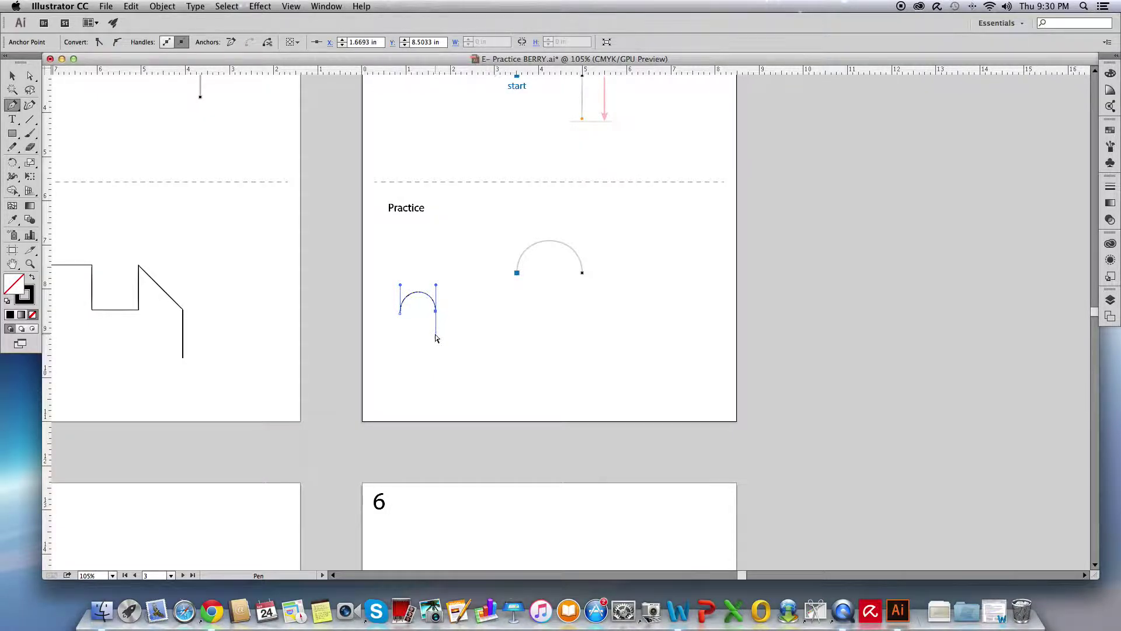
key(super)
super+click(450, 324)
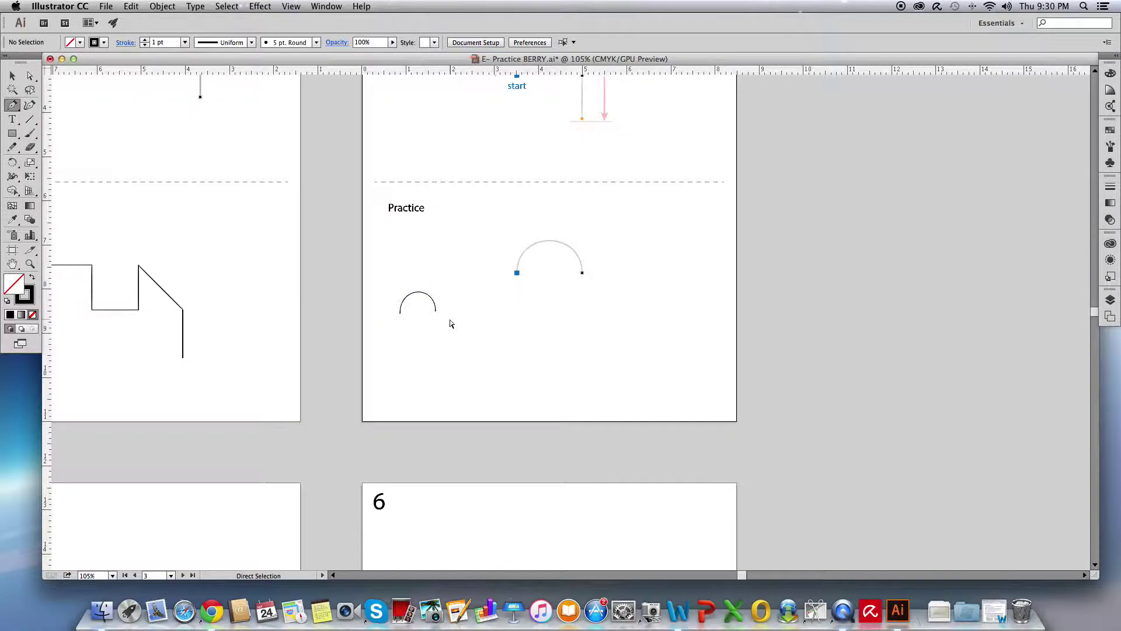
- Draw a second arch directly below the first and deselect it
click(403, 351)
drag(403, 354, 404, 331)
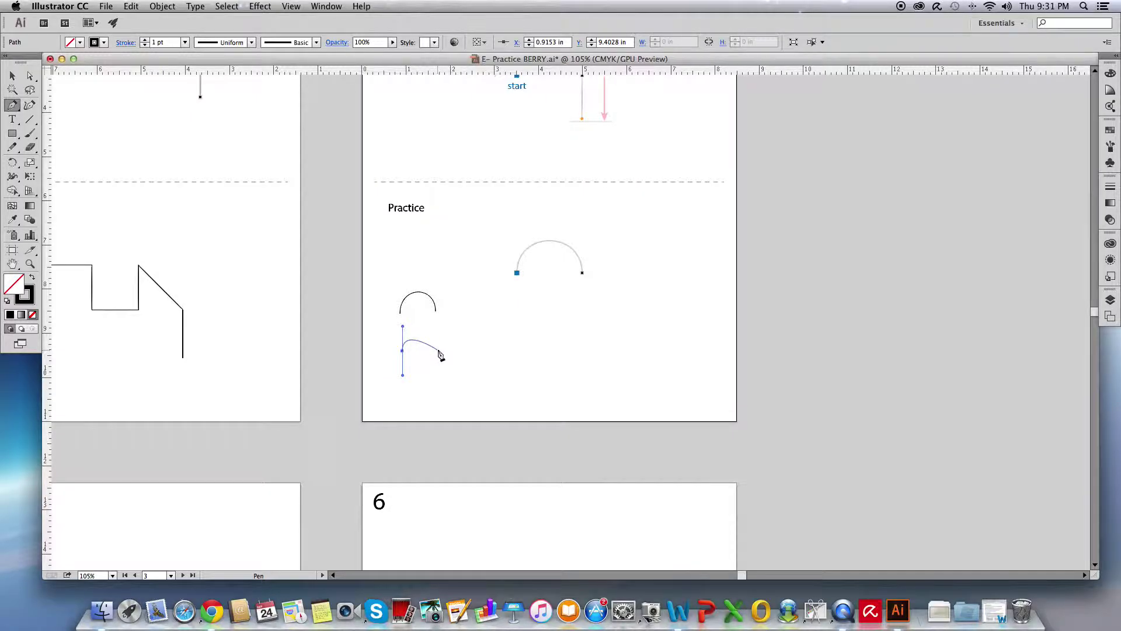
drag(439, 351, 440, 376)
drag(439, 376, 440, 377)
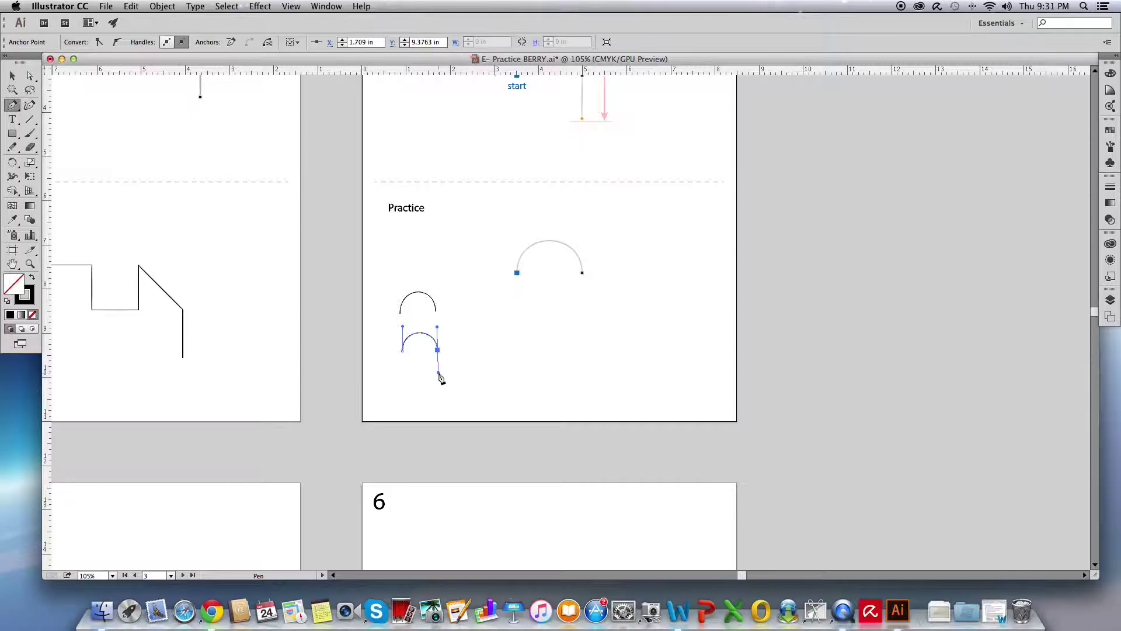
key(super)
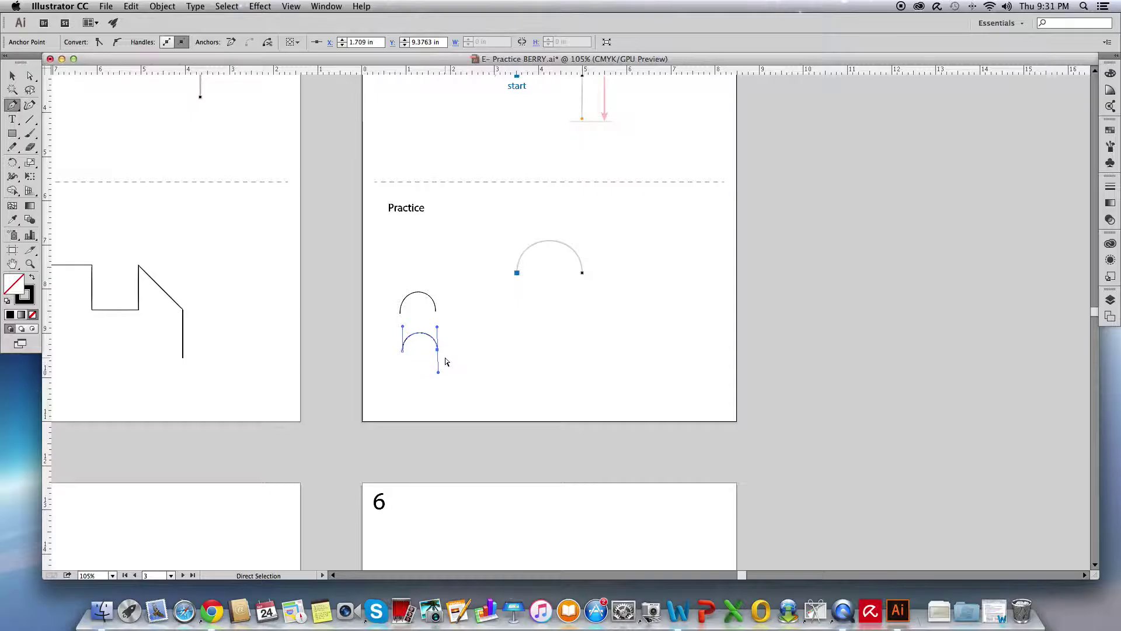
super+click(445, 362)
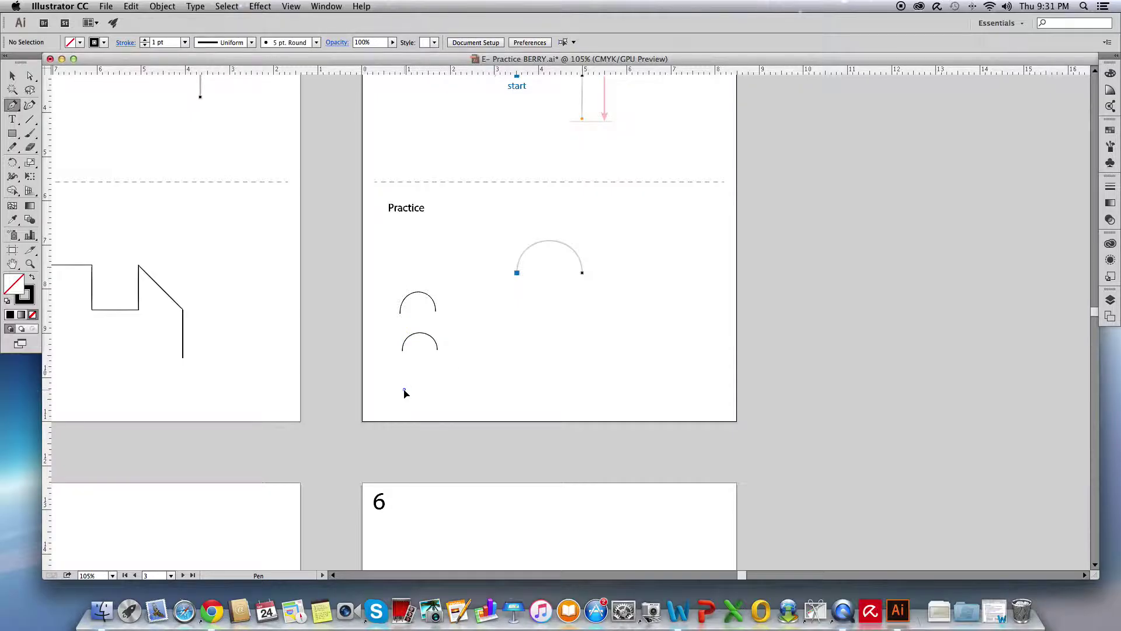
- Draw a third arch at the bottom of the stack and deselect it
drag(404, 389, 404, 366)
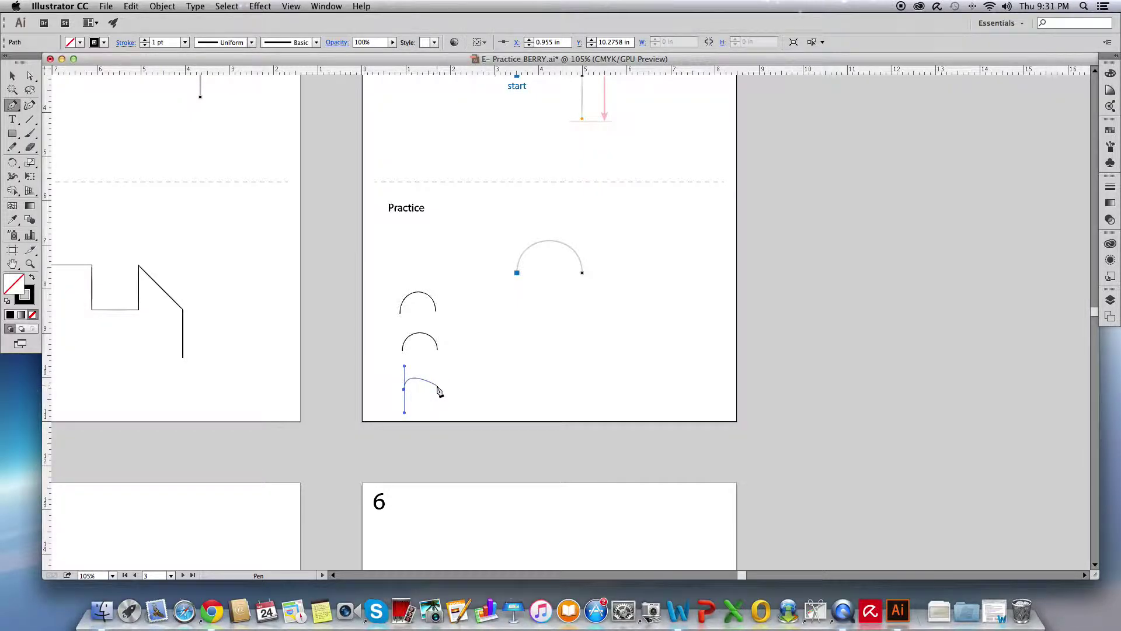
drag(437, 386, 437, 405)
click(437, 407)
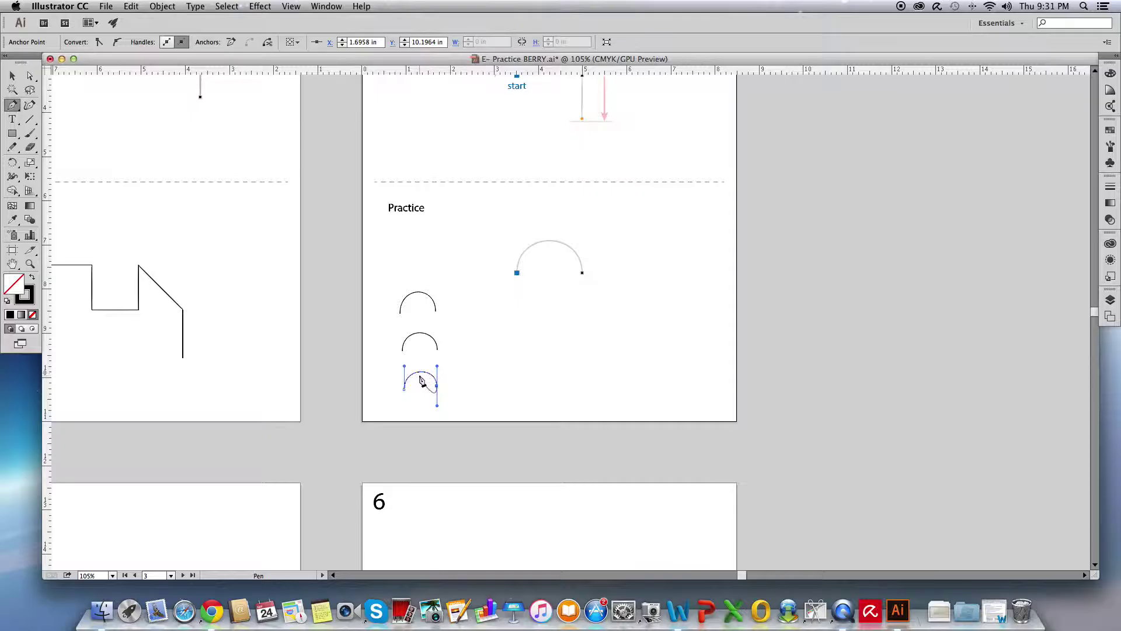
key(super)
super+click(447, 397)
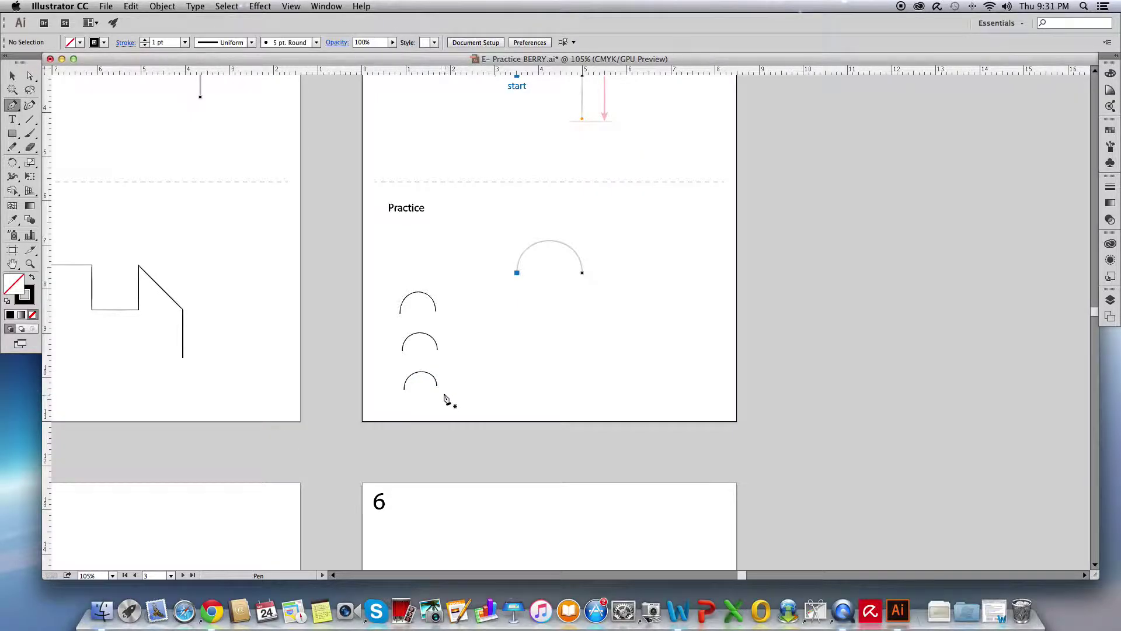
click(30, 76)
- Select the bottom arch's anchors and drag its right end outward, then back
click(412, 377)
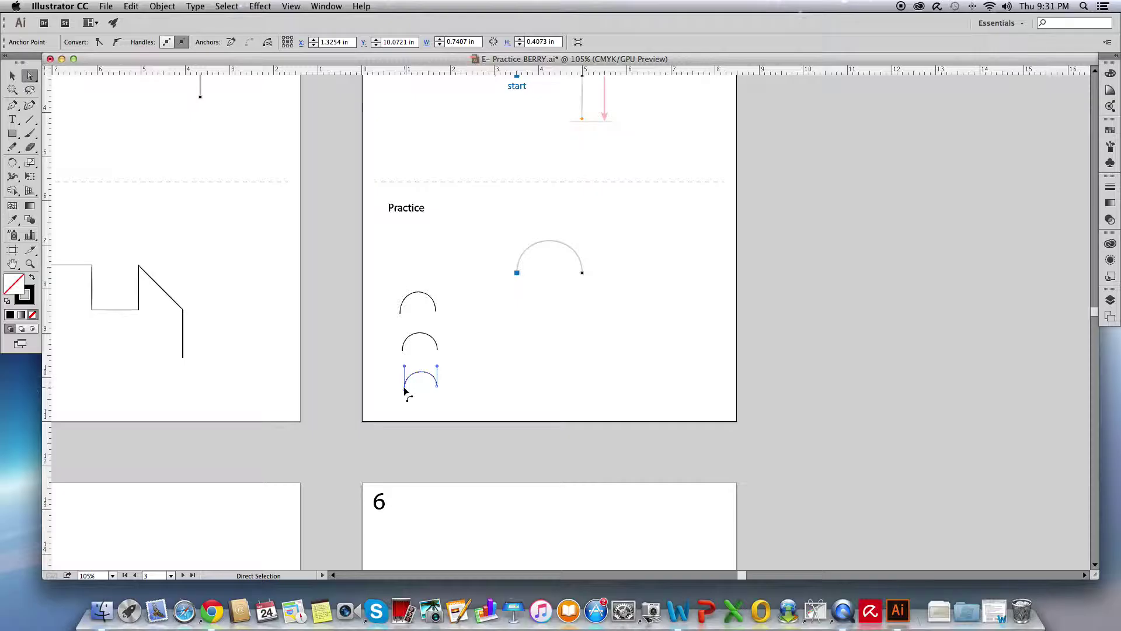
click(438, 386)
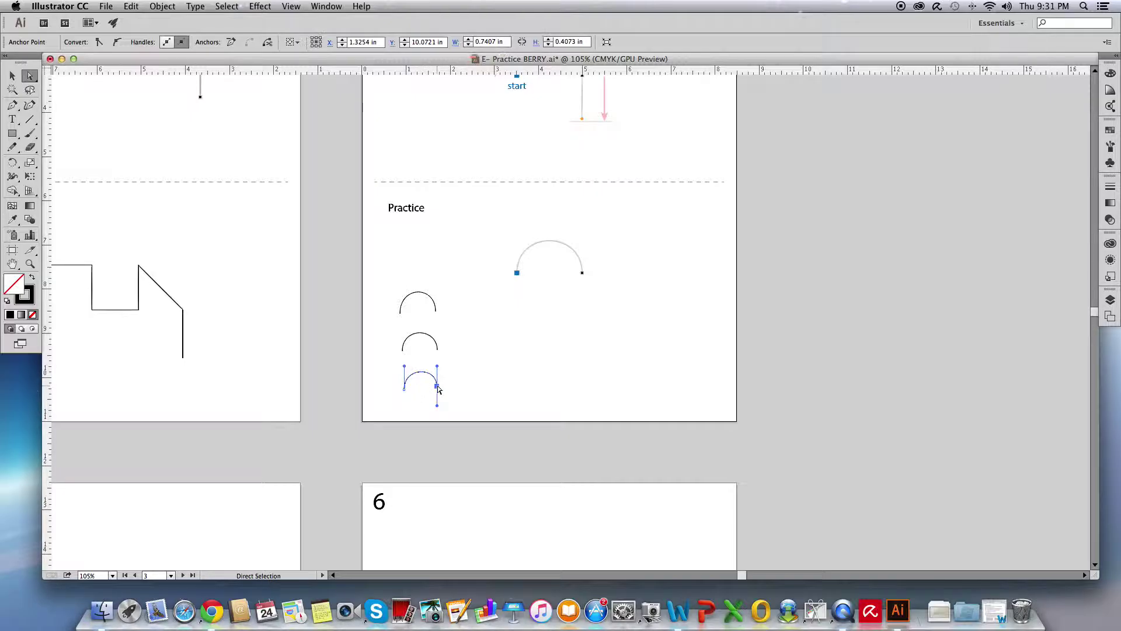
click(405, 389)
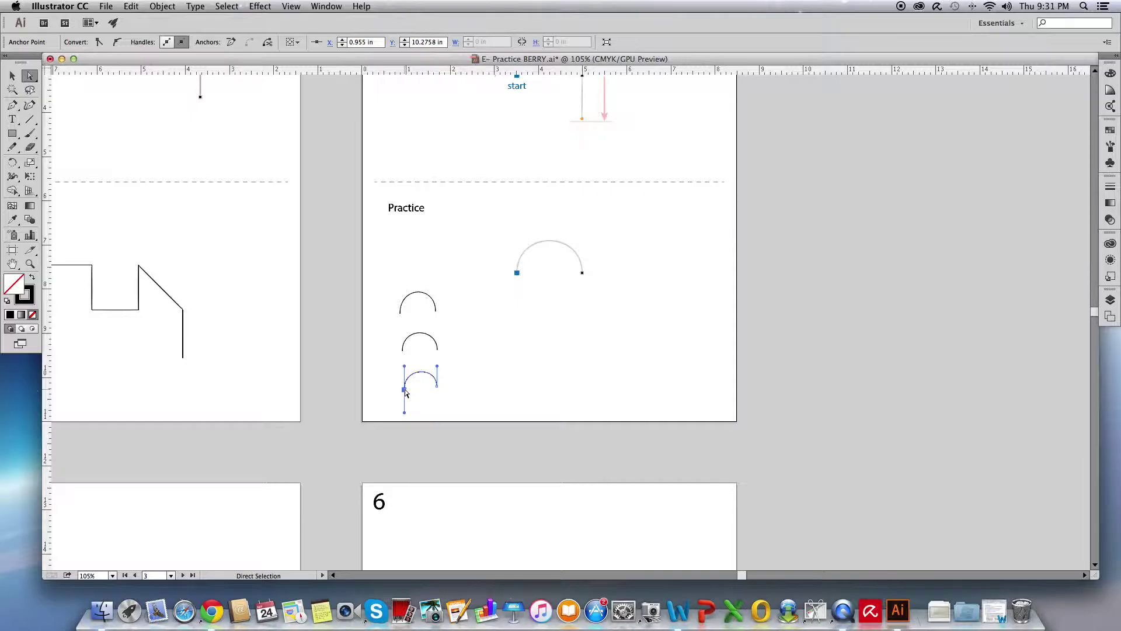
click(437, 386)
drag(437, 386, 464, 393)
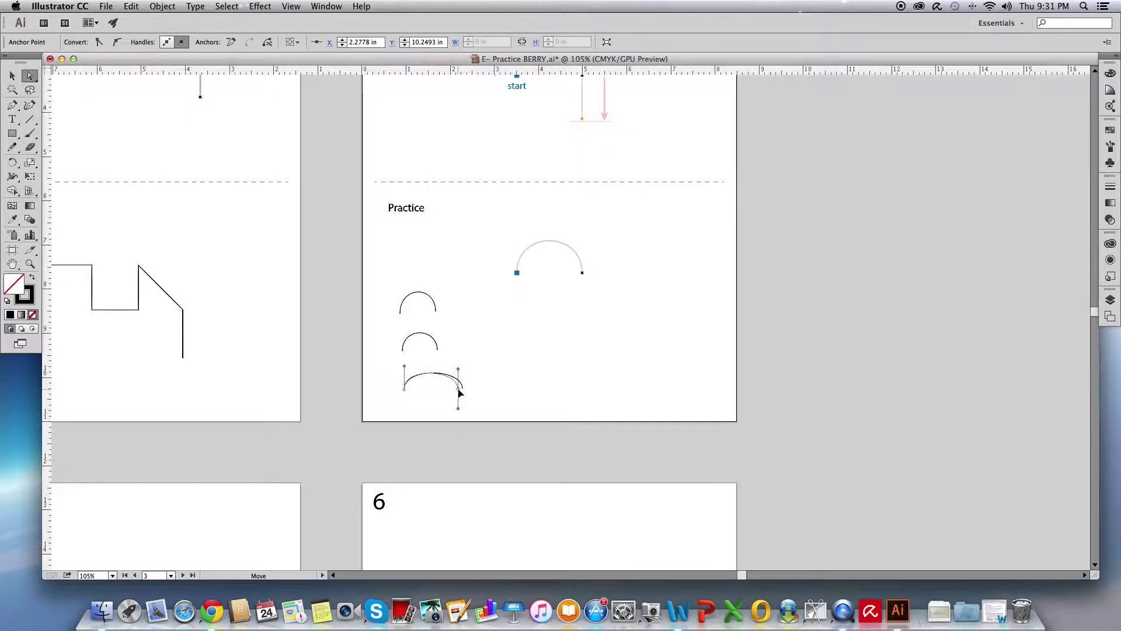
drag(459, 393, 437, 389)
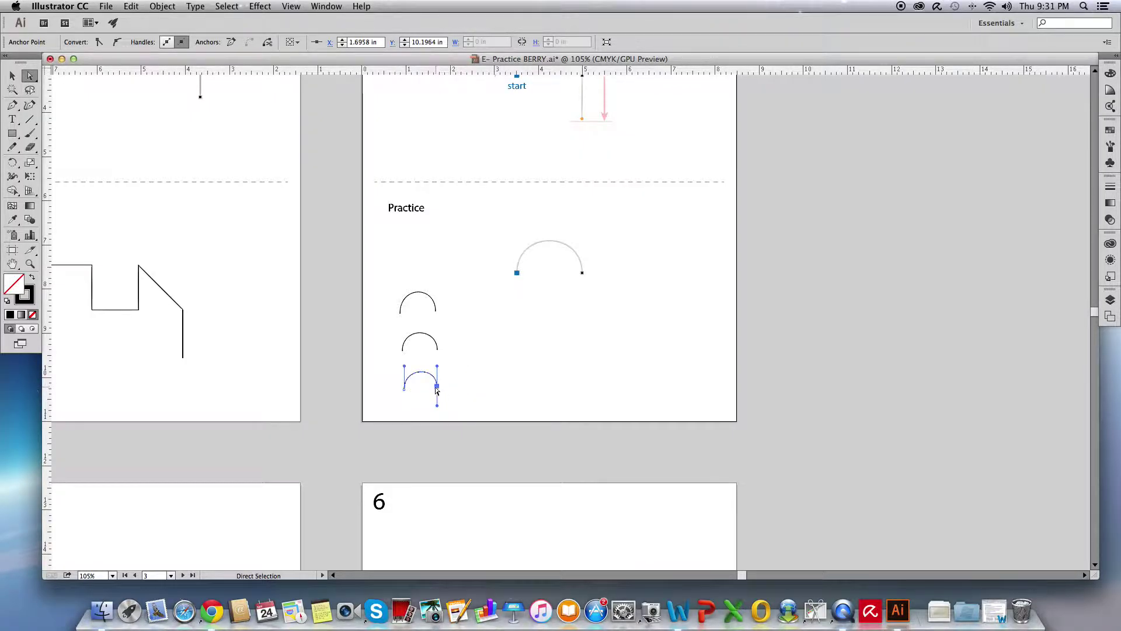
- Tilt and fine-tune the bottom arch's left and right handles to flatten its curve
click(405, 391)
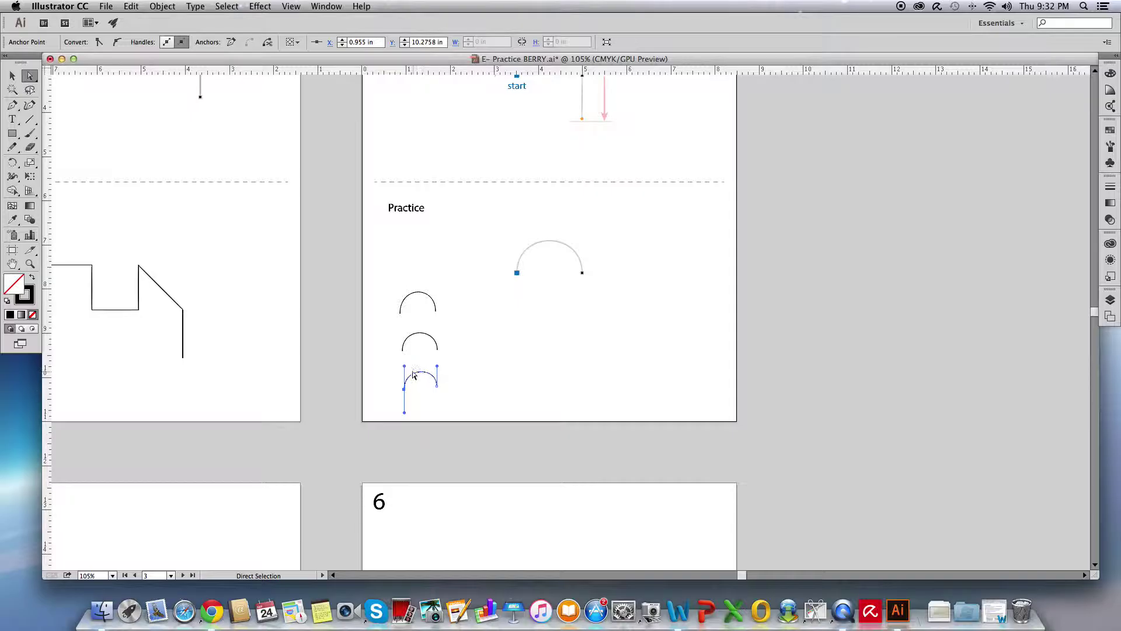
drag(405, 368, 412, 373)
drag(437, 368, 429, 368)
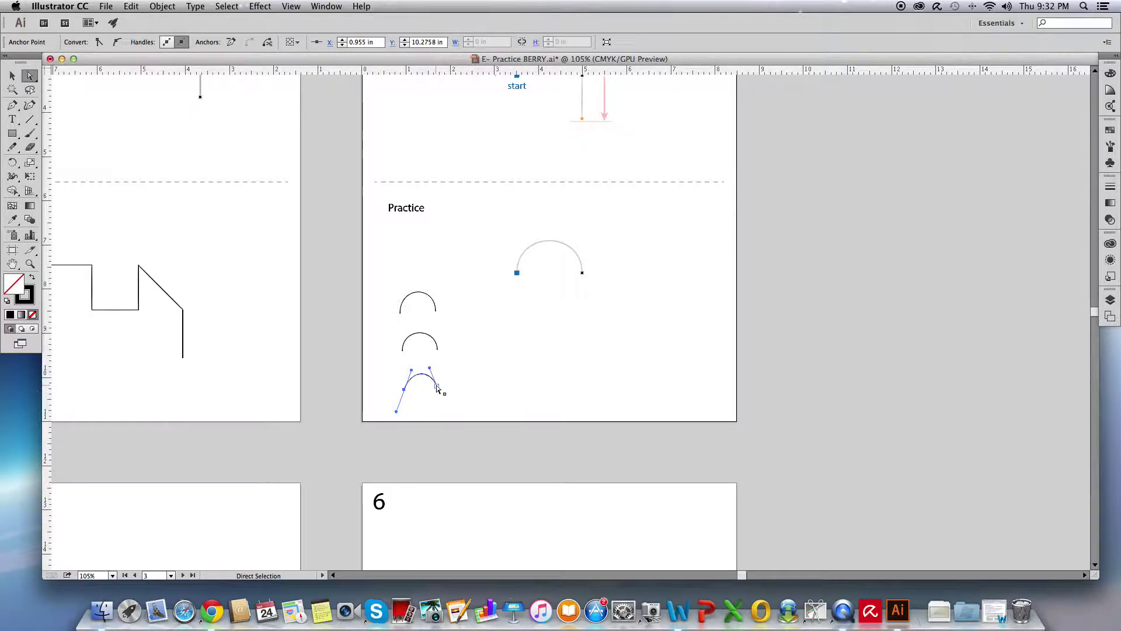
click(438, 387)
drag(430, 371, 434, 370)
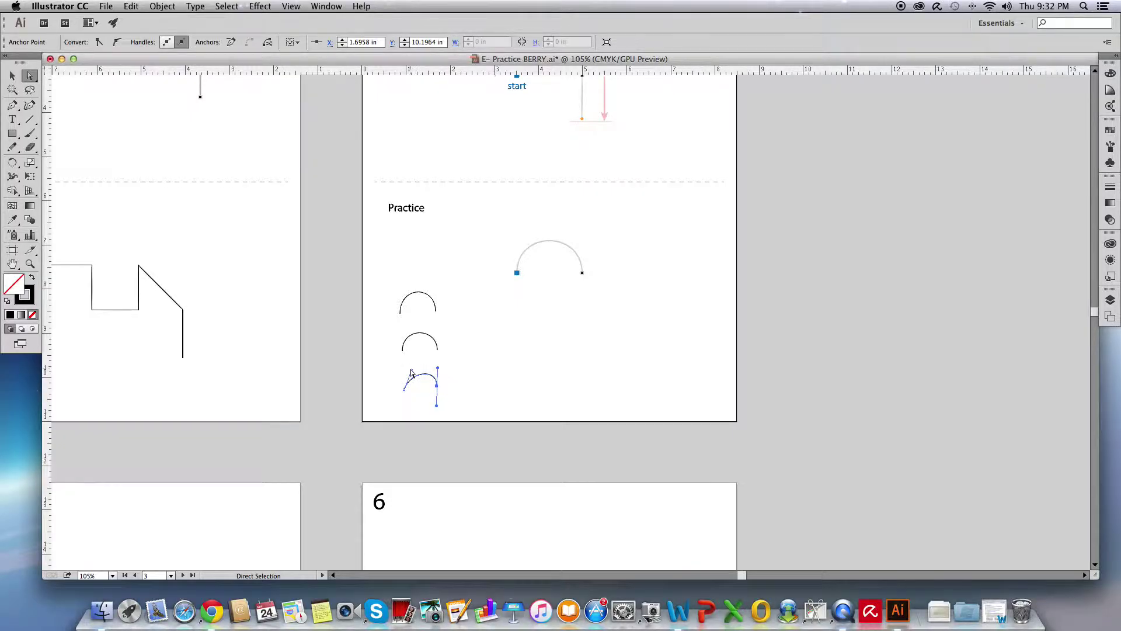
mouse_move(411, 372)
mouse_down()
mouse_move(391, 387)
mouse_move(391, 351)
mouse_move(392, 366)
mouse_move(410, 366)
mouse_move(387, 365)
mouse_move(404, 367)
mouse_move(416, 353)
mouse_move(396, 369)
mouse_move(419, 365)
mouse_move(407, 374)
mouse_move(418, 378)
mouse_move(413, 401)
mouse_move(414, 375)
mouse_up()
- Draw a U-shaped curve to the right of the arches and end the path
click(453, 381)
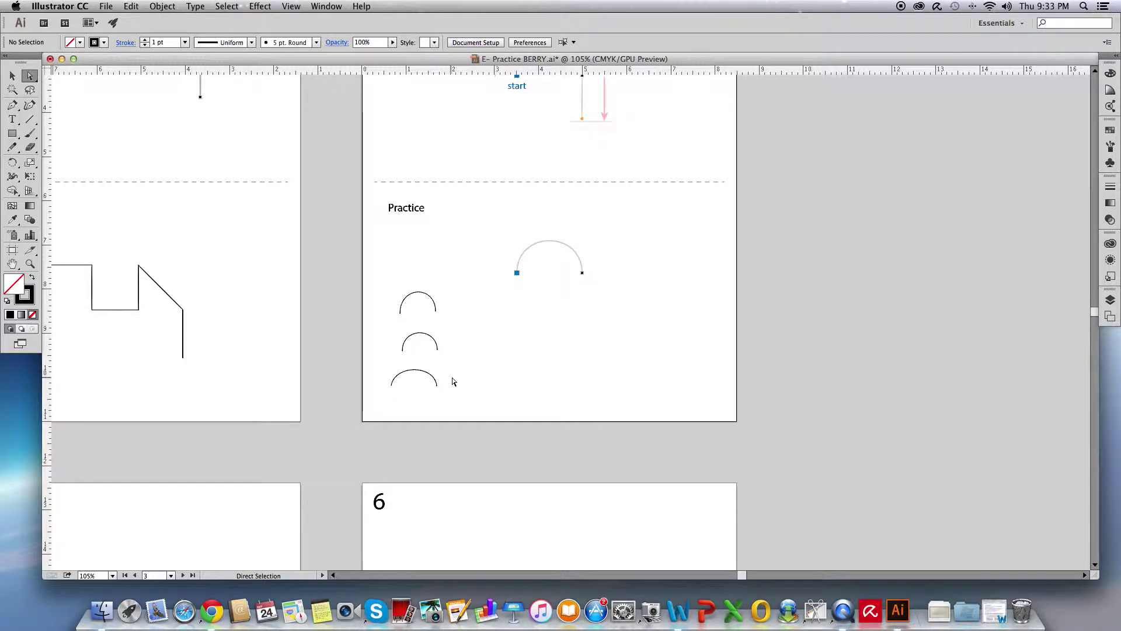
click(18, 107)
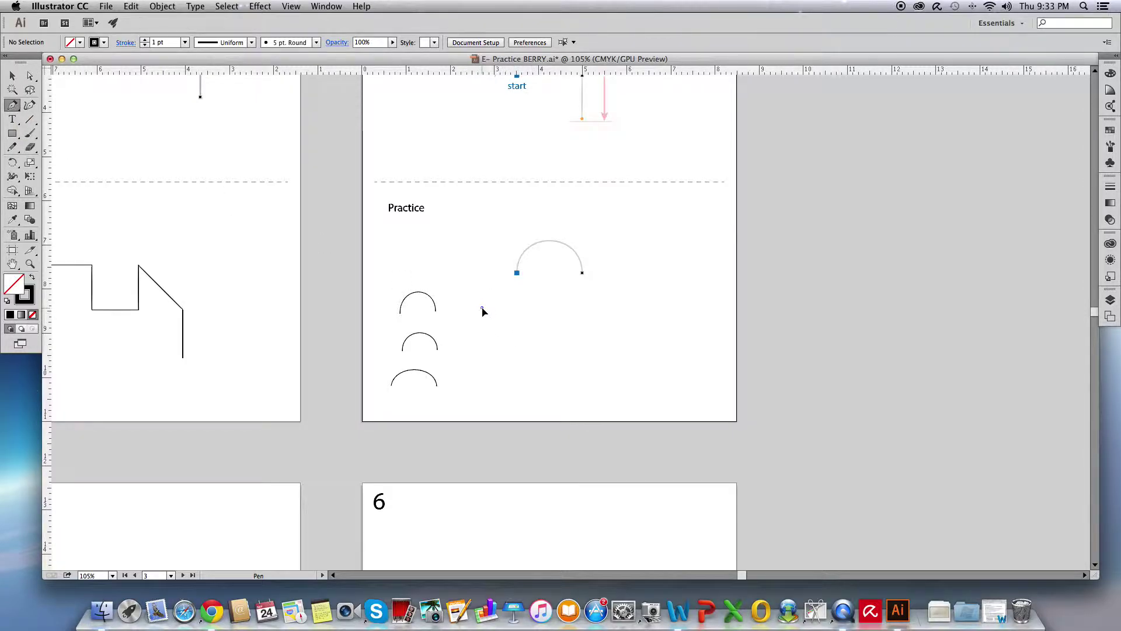
drag(483, 308, 482, 332)
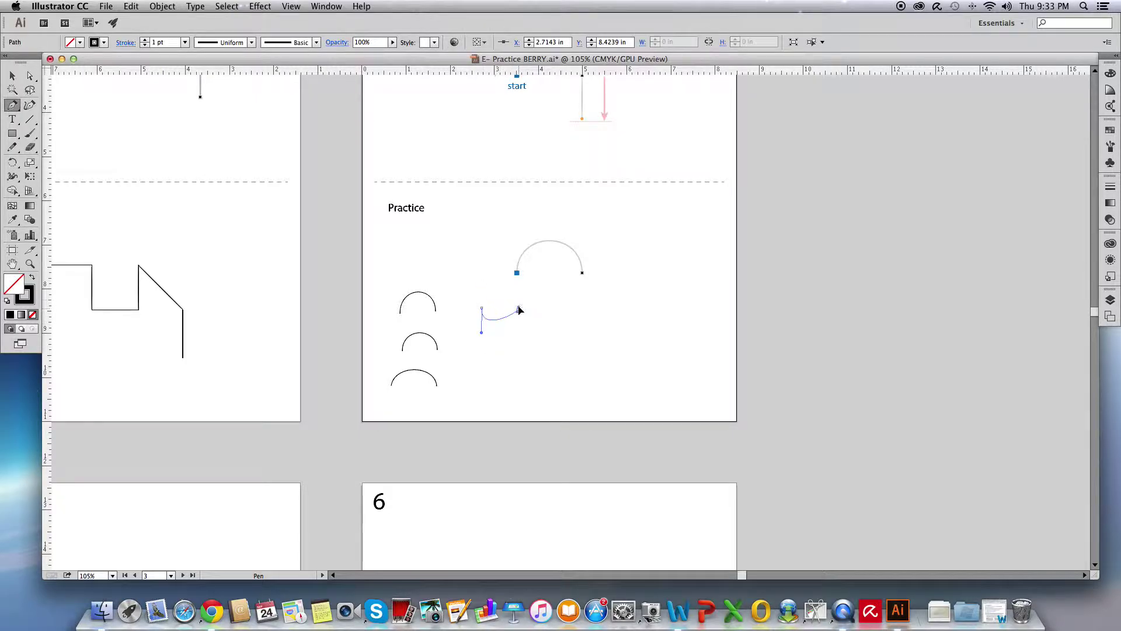
drag(518, 309, 518, 289)
key(alt)
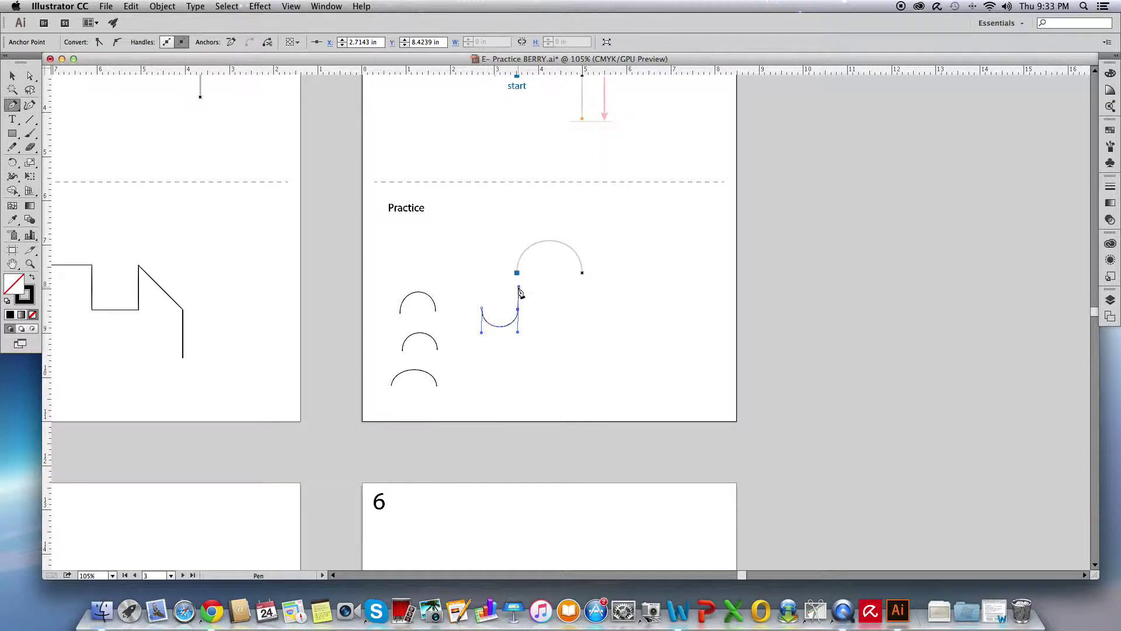
key(super)
super+click(532, 321)
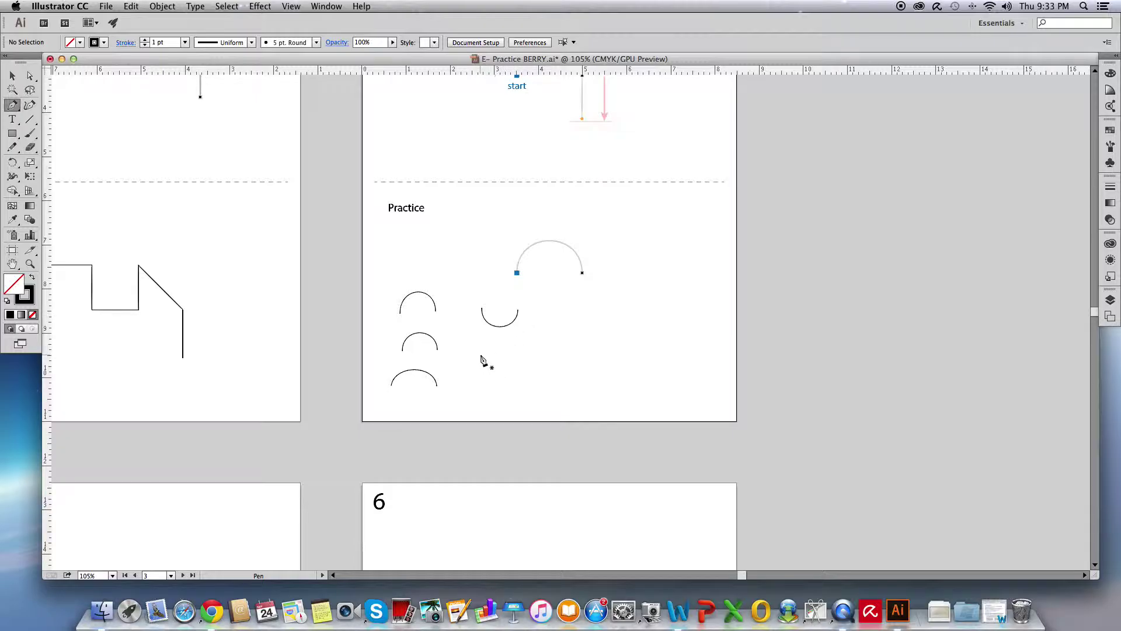
- Draw a second U curve below the first one and end the path
drag(480, 353, 480, 376)
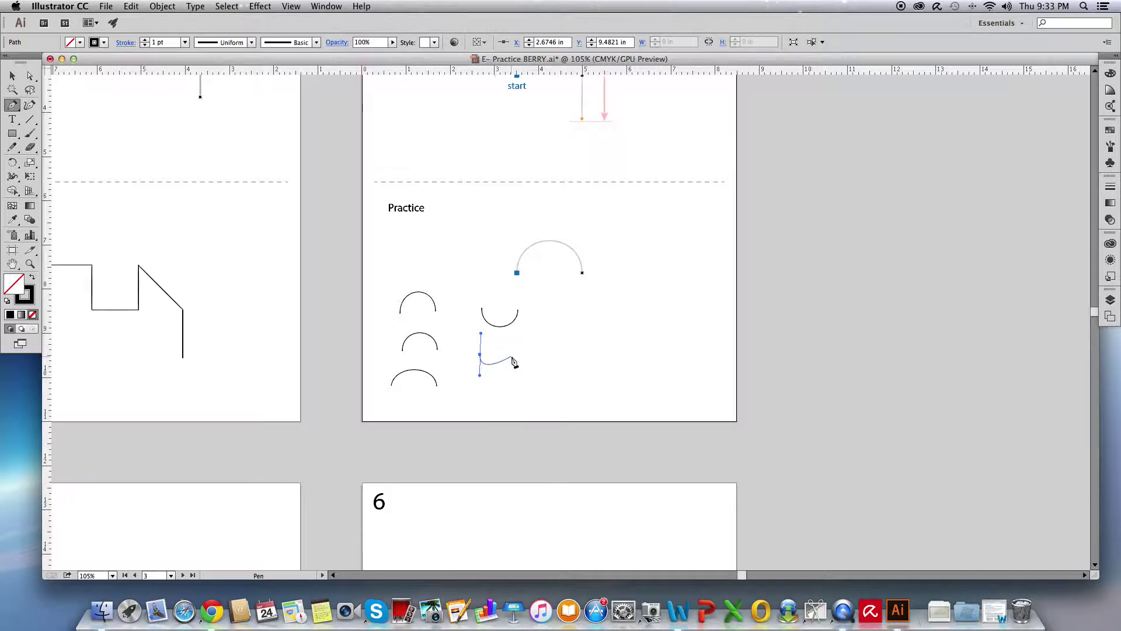
drag(511, 356, 513, 336)
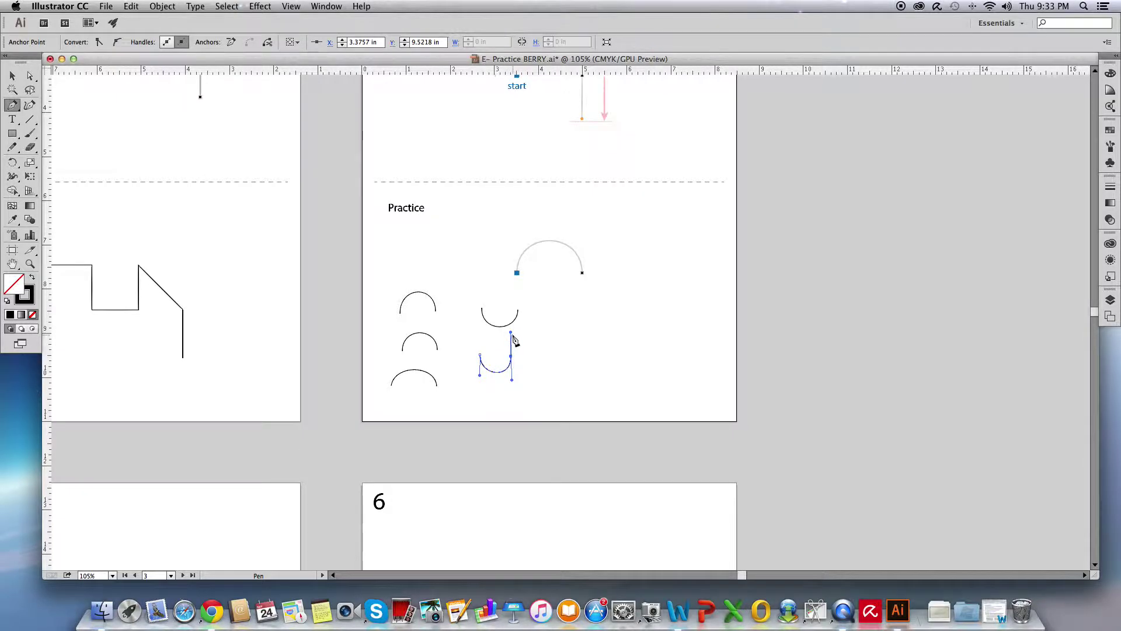
key(super)
super+click(521, 360)
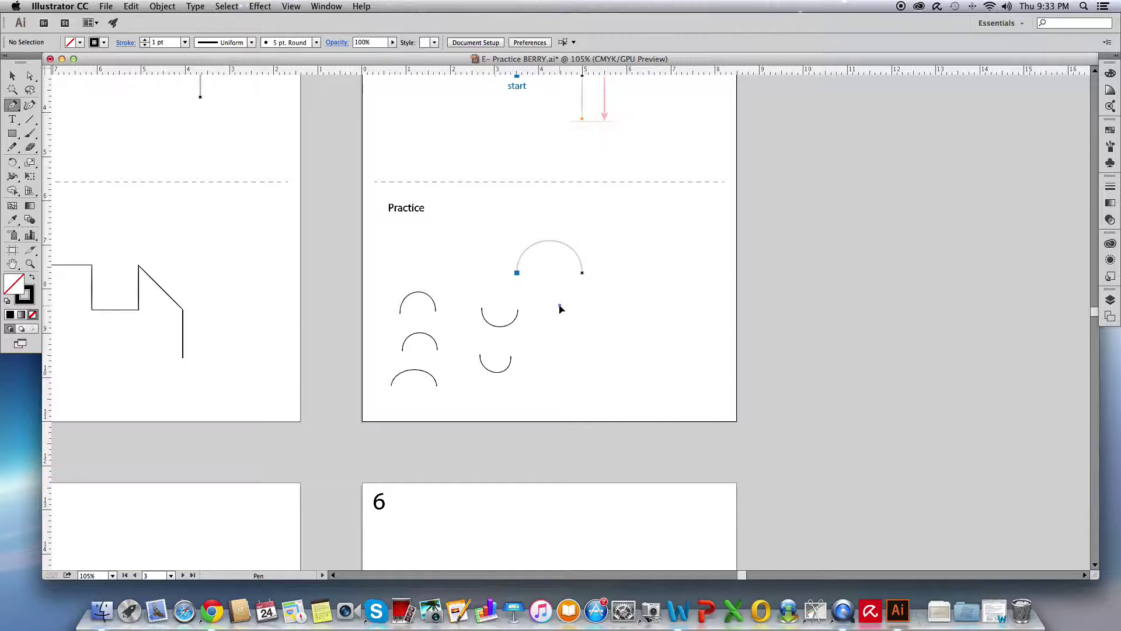
- Draw a first right-bulging side curve from a top to a bottom anchor
drag(559, 305, 582, 309)
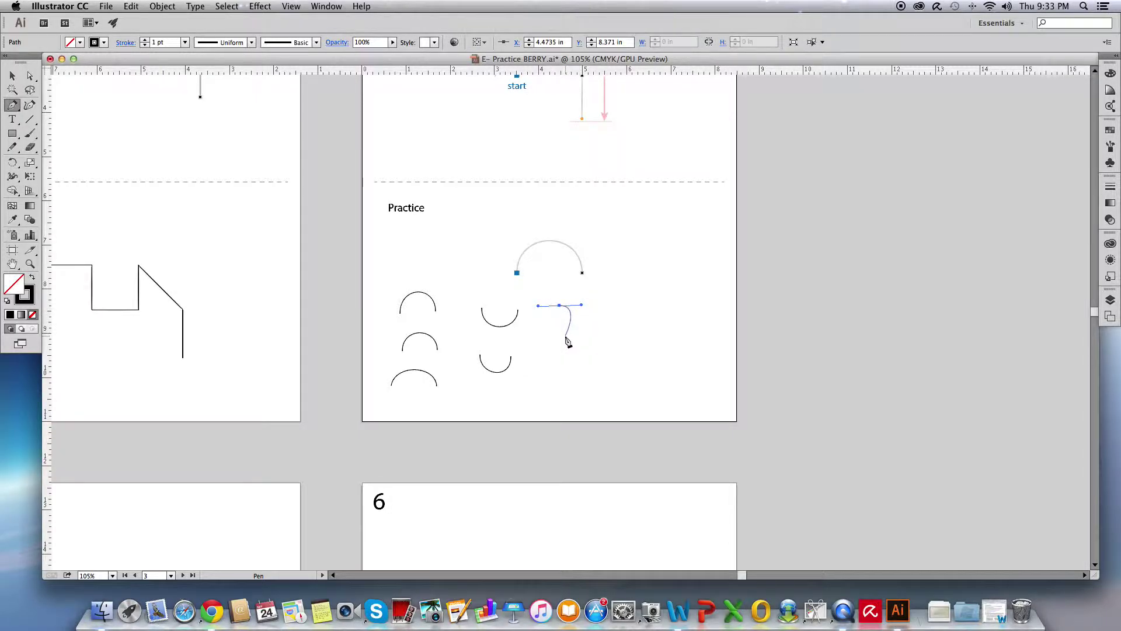
drag(566, 335, 543, 338)
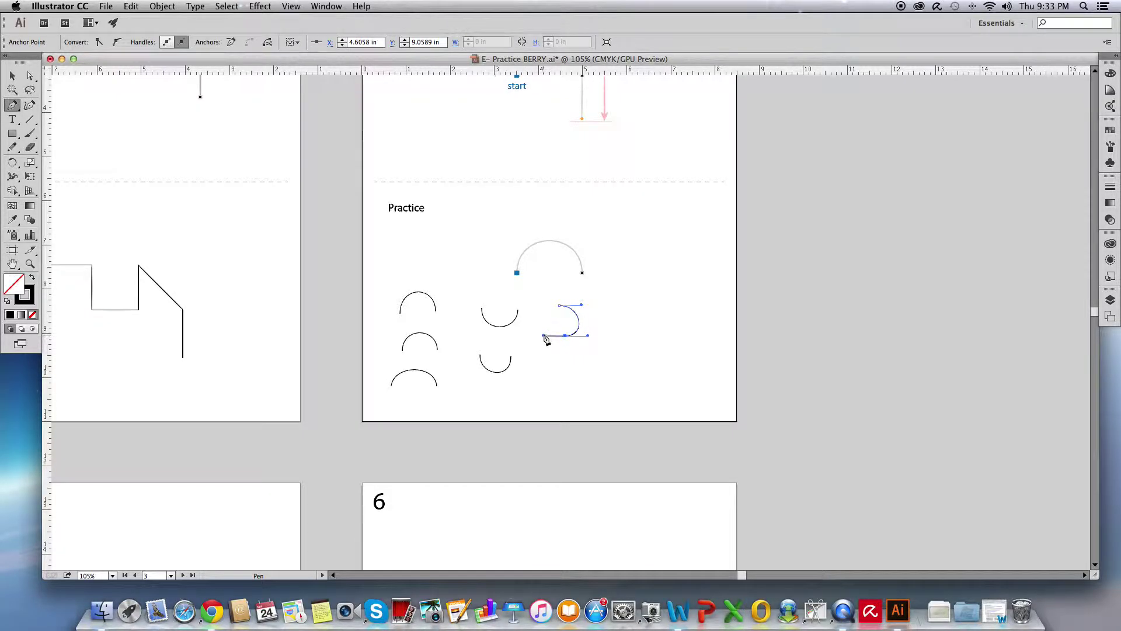
super+click(539, 351)
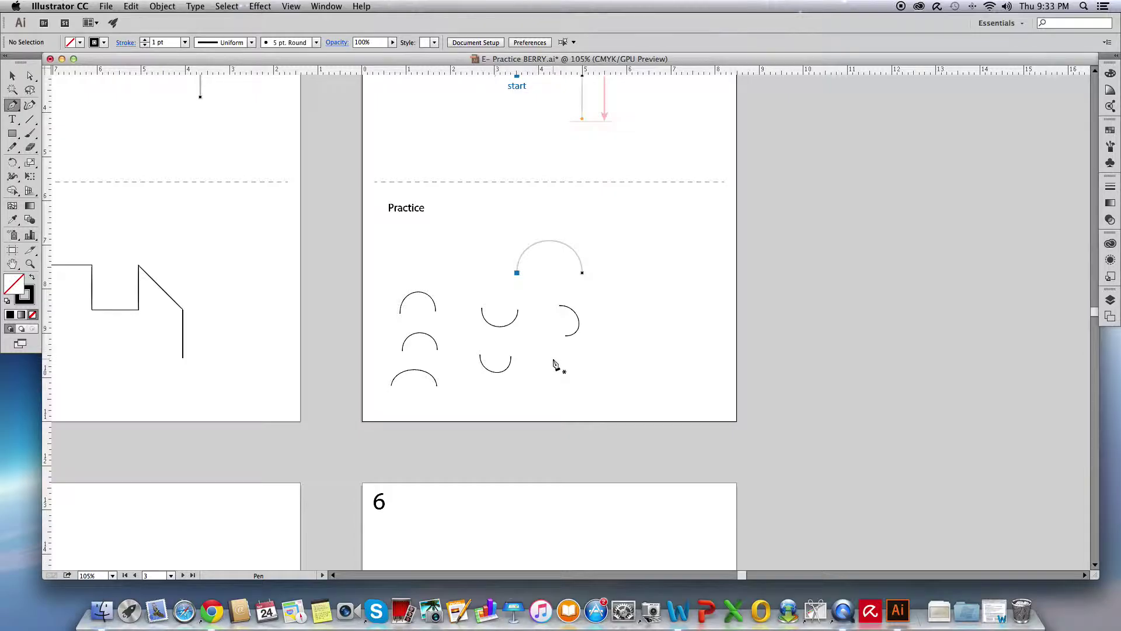
- Draw a second right-bulging side curve below the first and deselect it
drag(558, 358, 587, 357)
drag(588, 360, 590, 363)
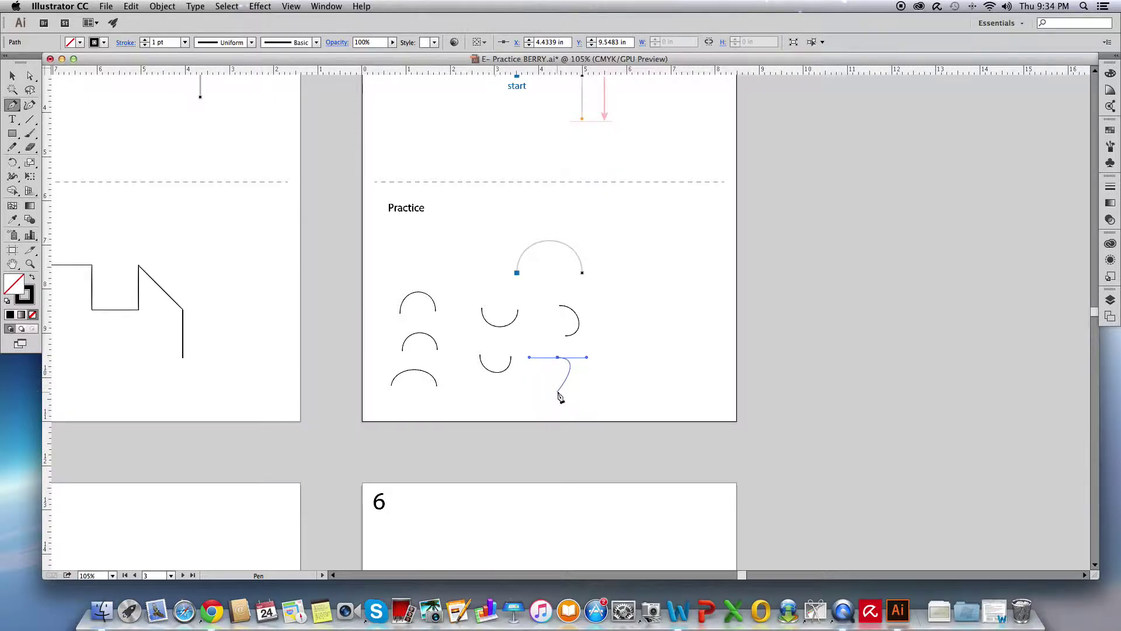
drag(558, 391, 529, 400)
drag(529, 401, 529, 401)
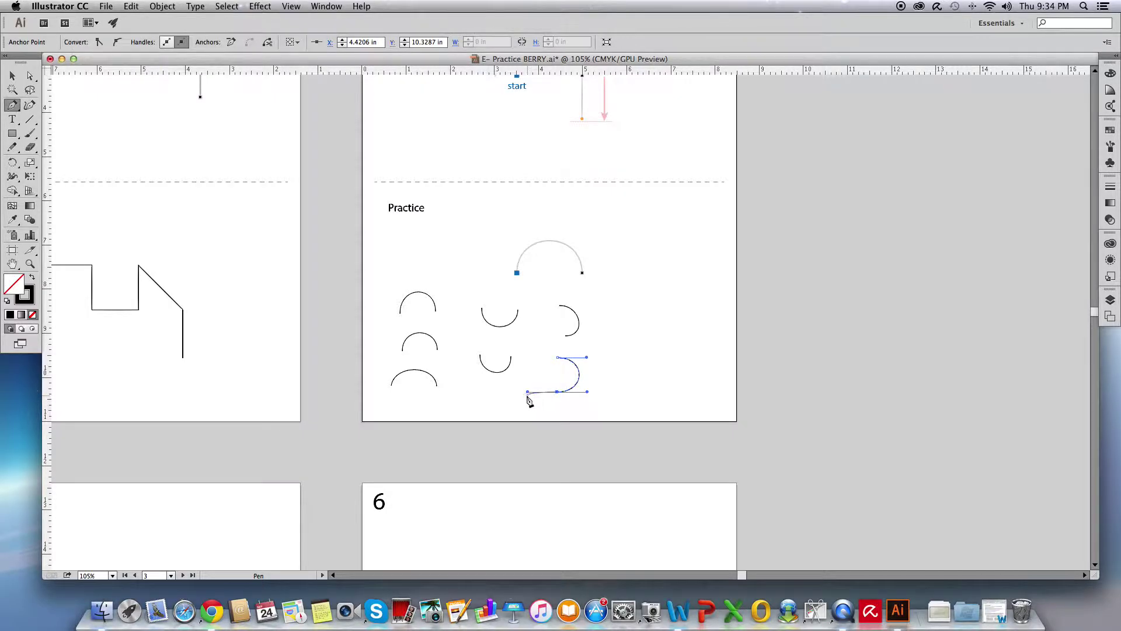
super+click(528, 402)
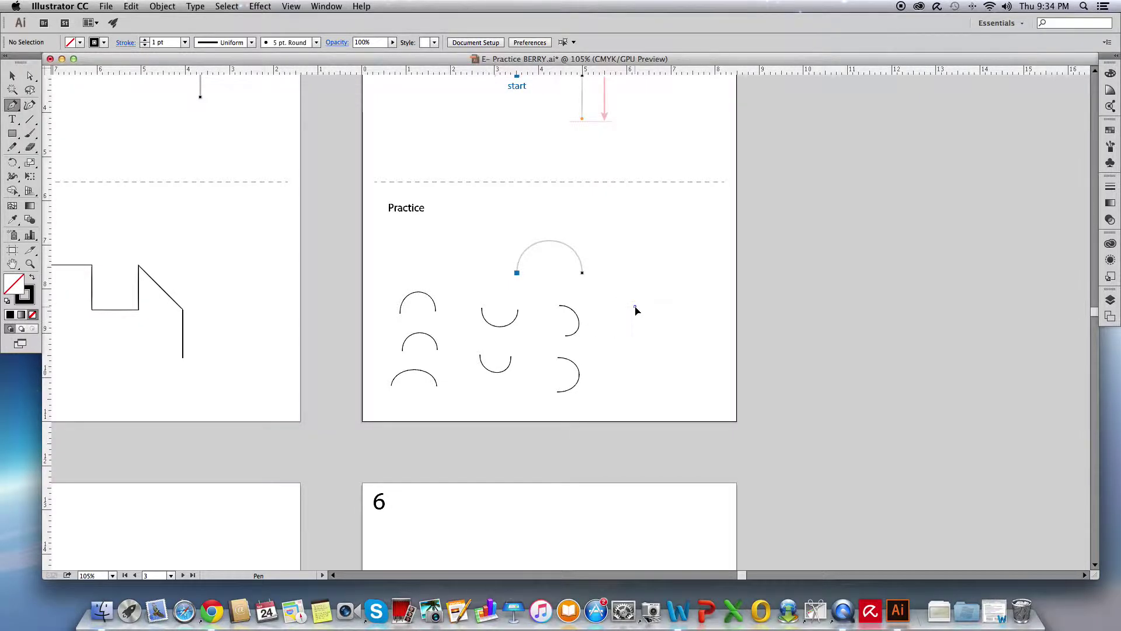
- Draw a first left-bulging C curve from a top to a bottom anchor
drag(635, 306, 610, 307)
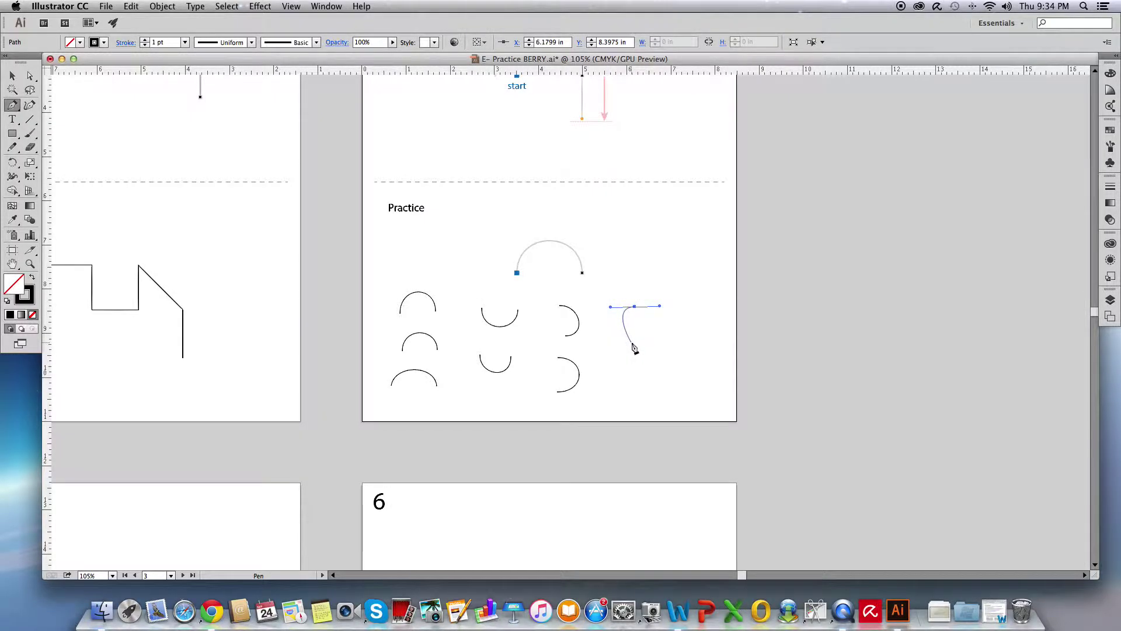
drag(632, 342, 653, 344)
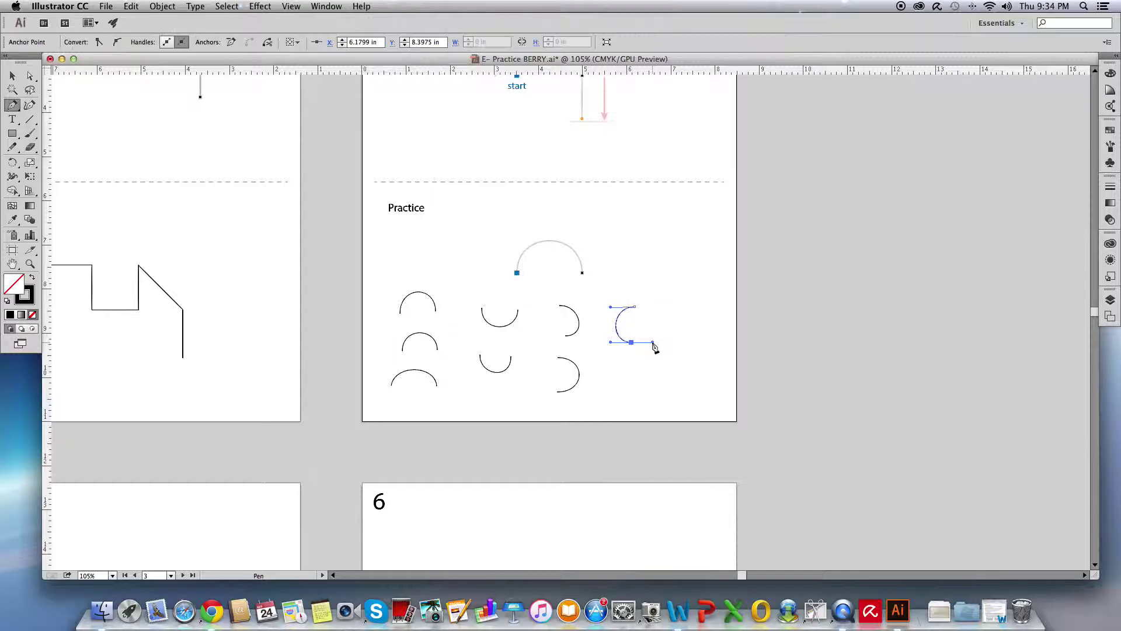
super+click(646, 368)
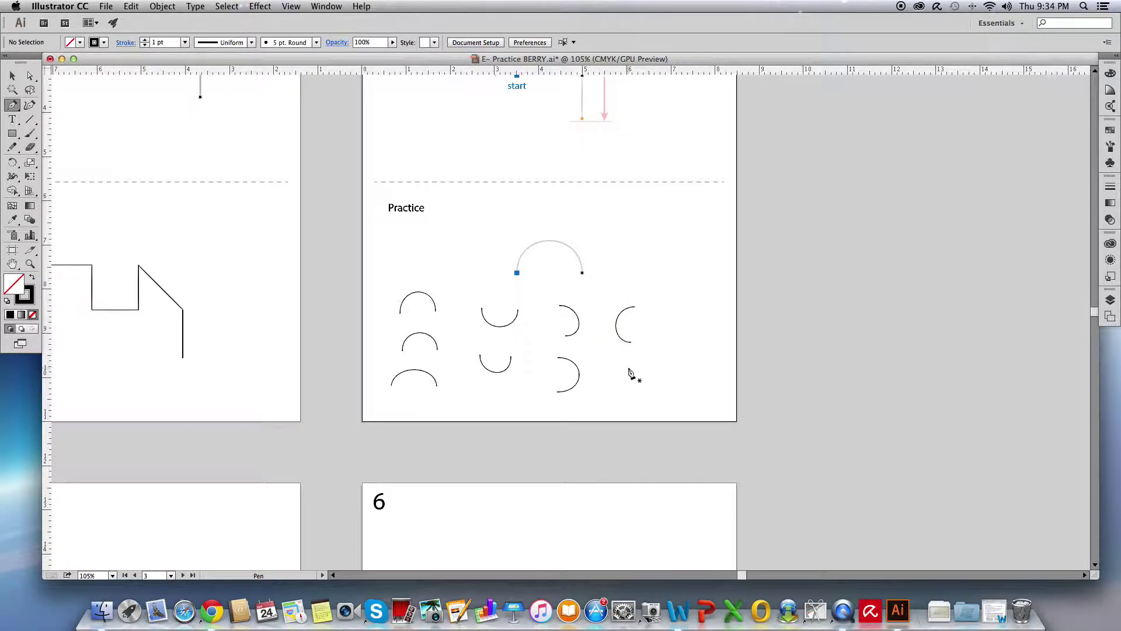
- Draw a second left-bulging C curve below it and deselect it
drag(632, 361, 656, 400)
click(630, 396)
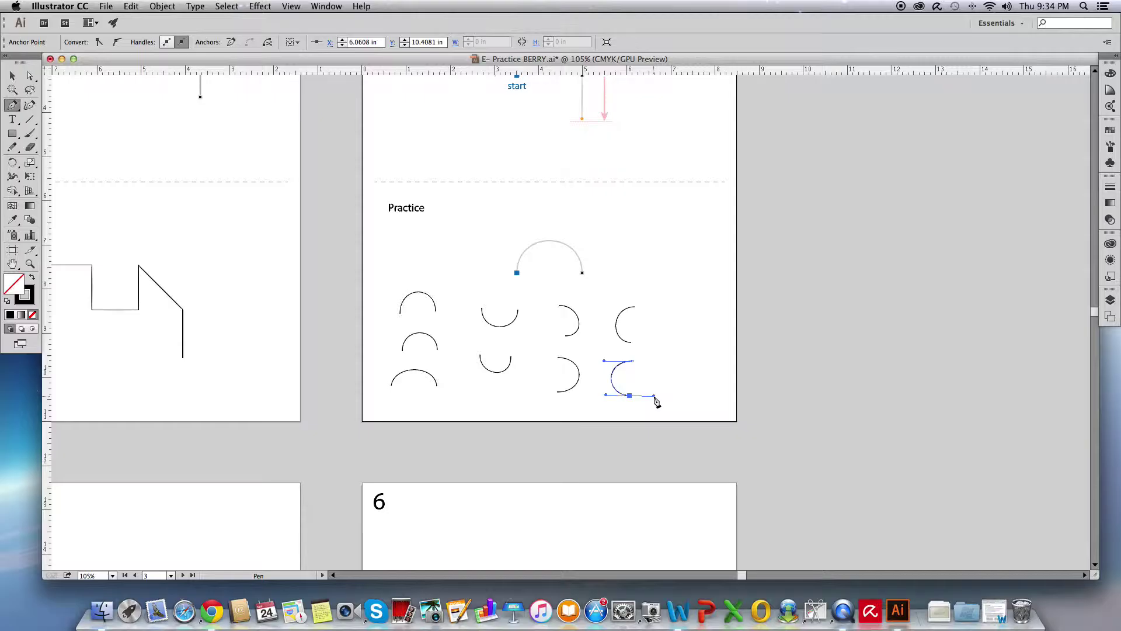
super+click(665, 386)
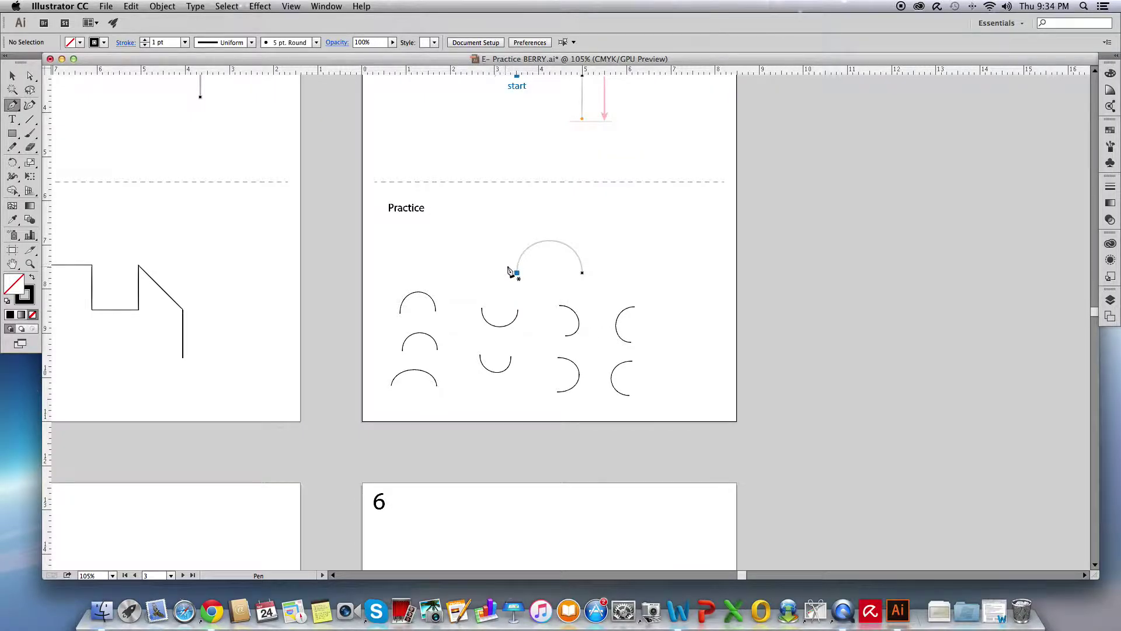
- Trace an arch over the grey template arc, from its left start anchor to its right end
scroll(577, 243, up, 5)
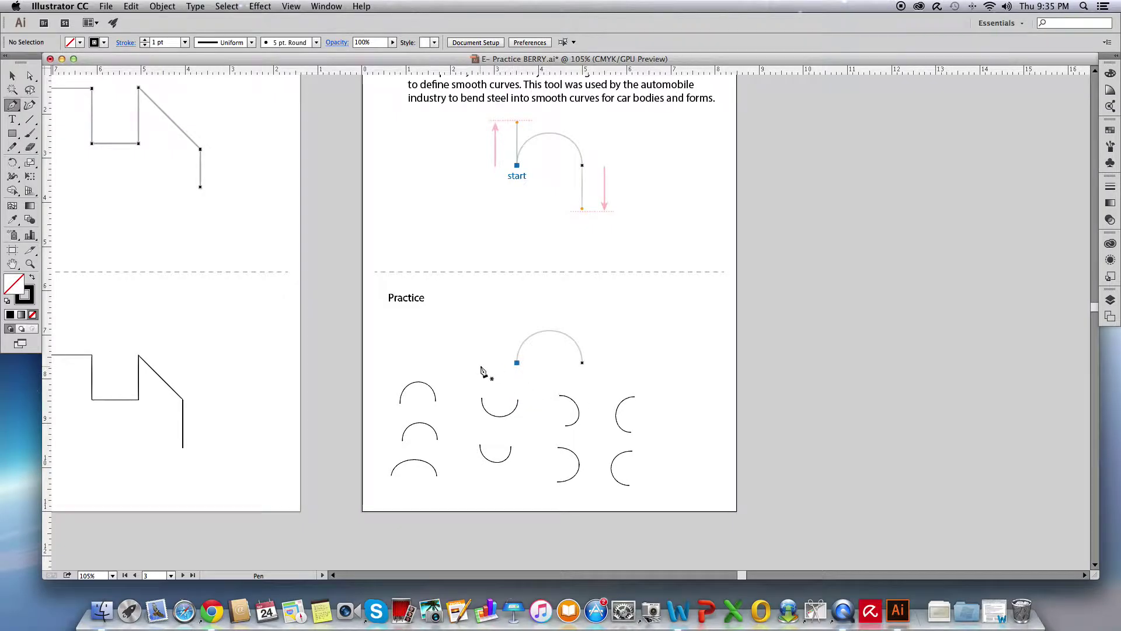
drag(516, 364, 517, 319)
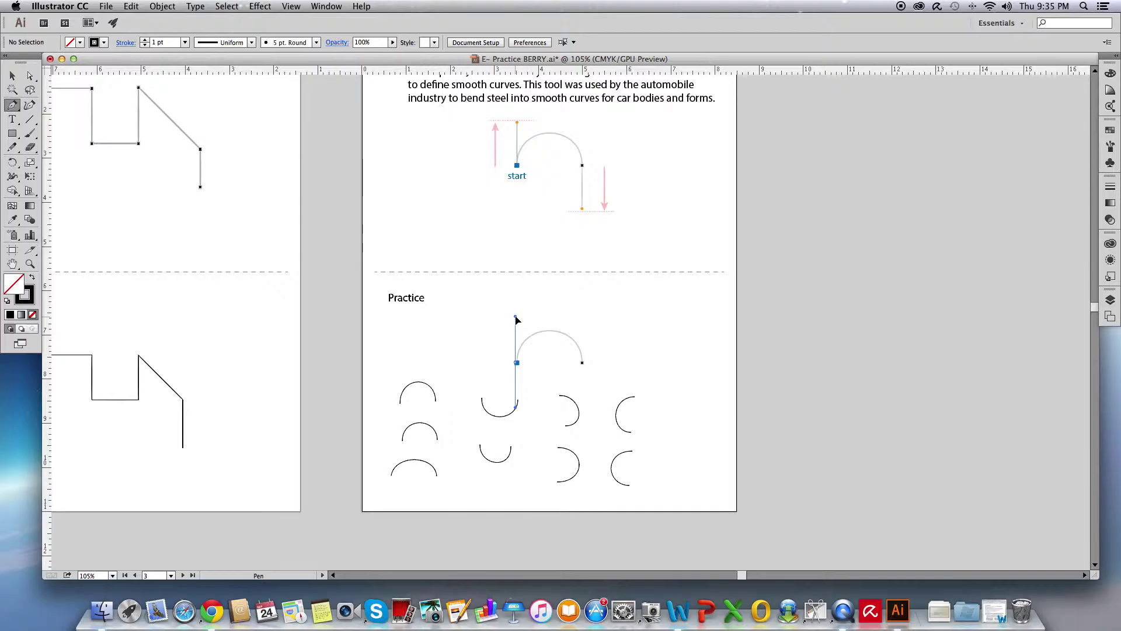
drag(517, 319, 516, 318)
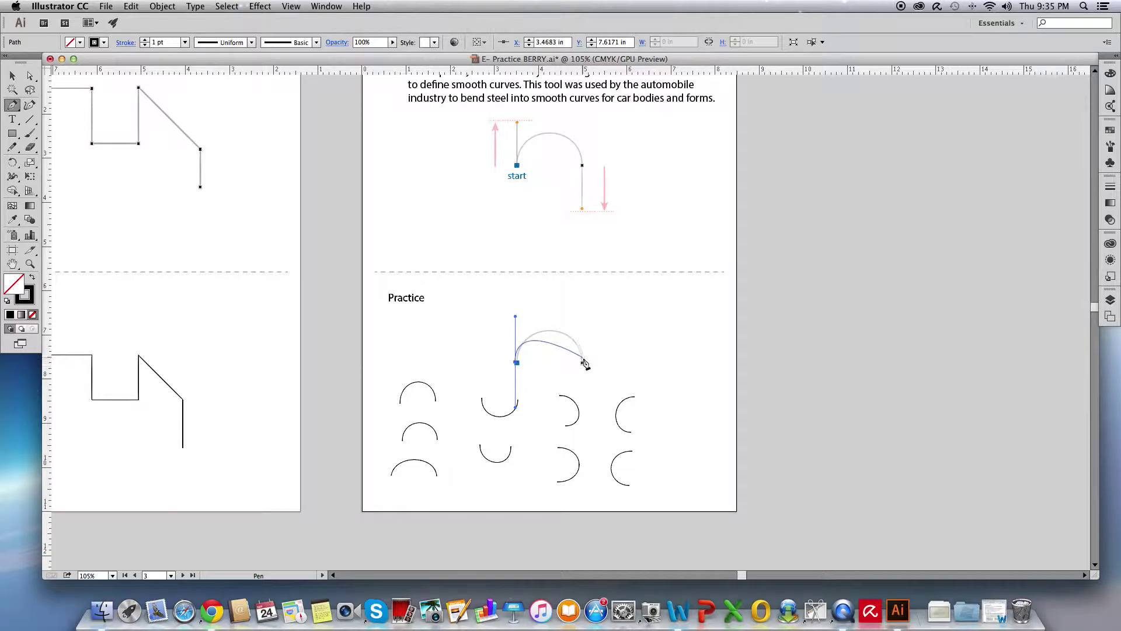
drag(582, 363, 584, 388)
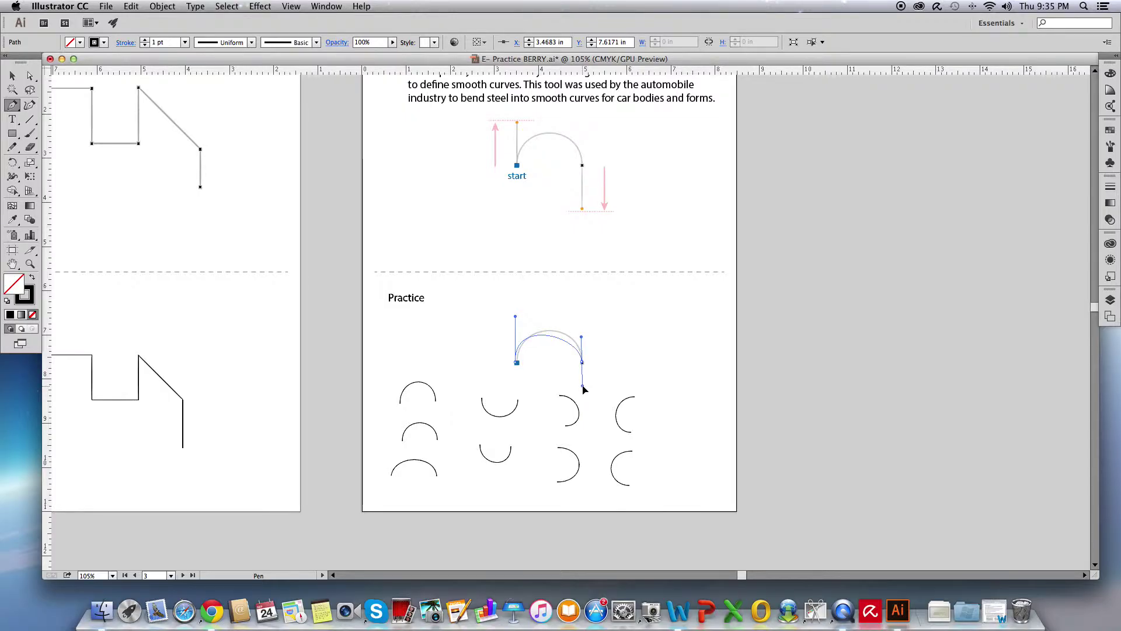
drag(584, 388, 583, 386)
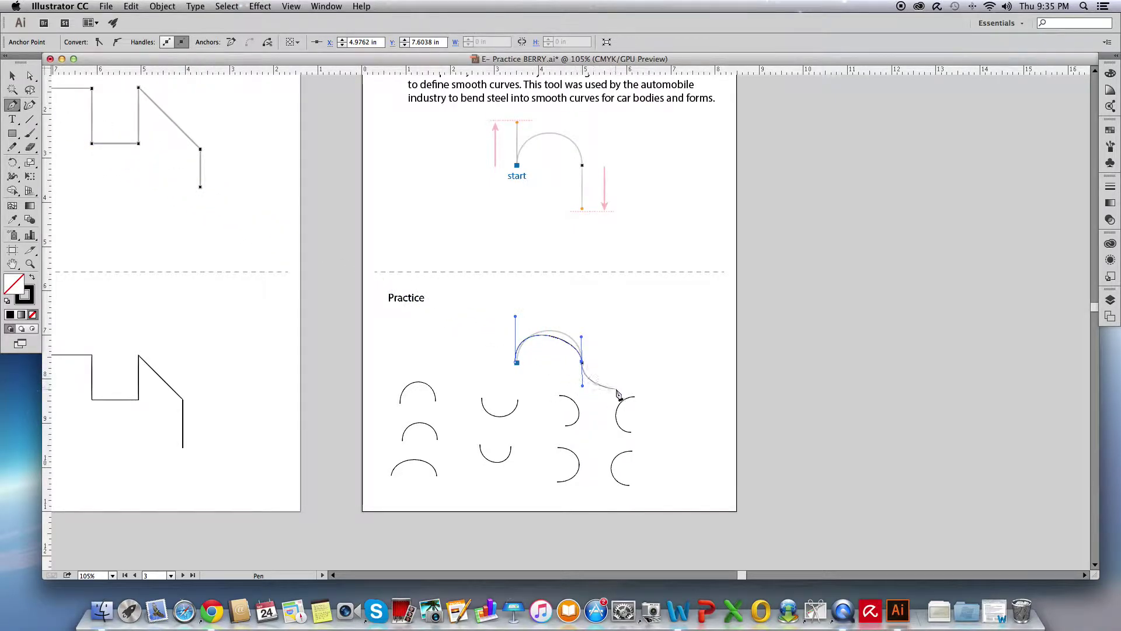
key(super)
super+click(607, 374)
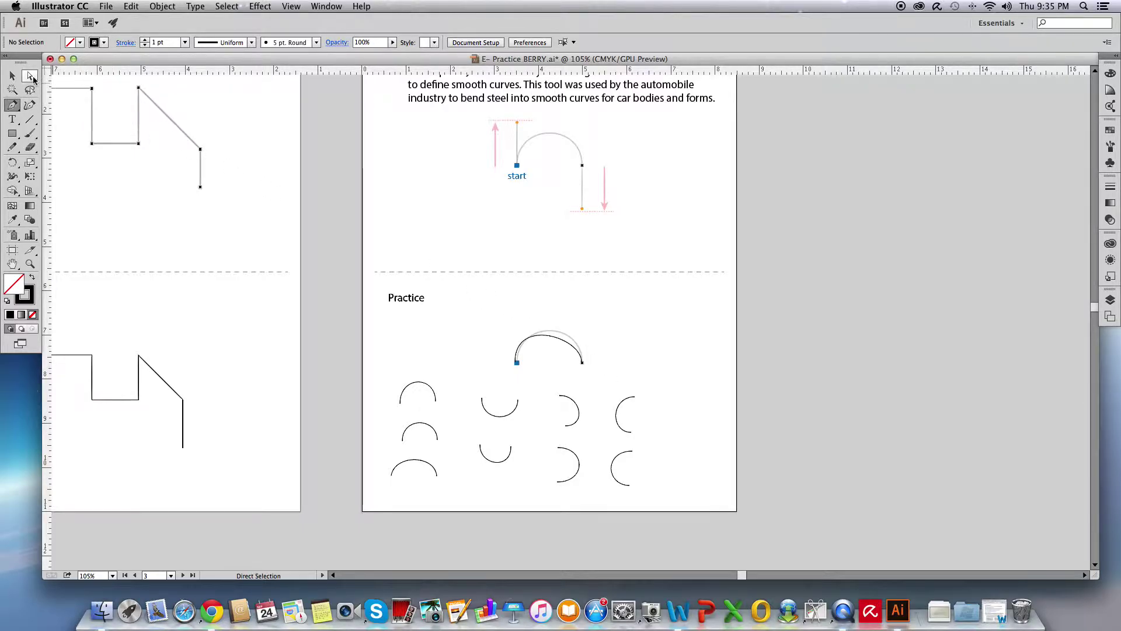
- Lift the traced arch's right handle and adjust its left anchor and handle
click(30, 76)
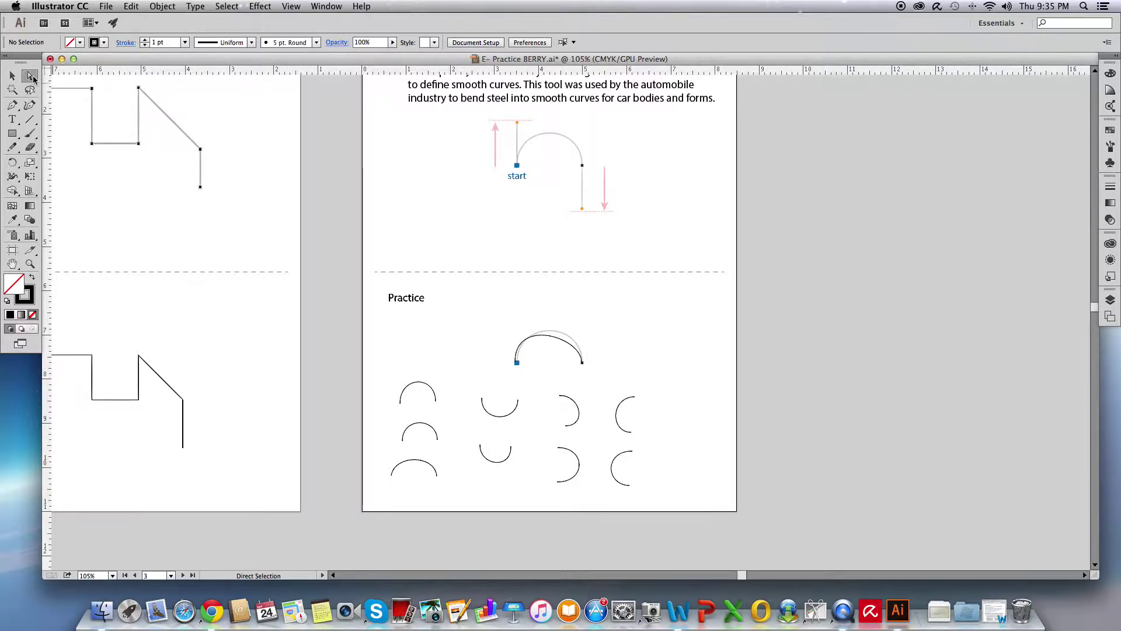
click(583, 353)
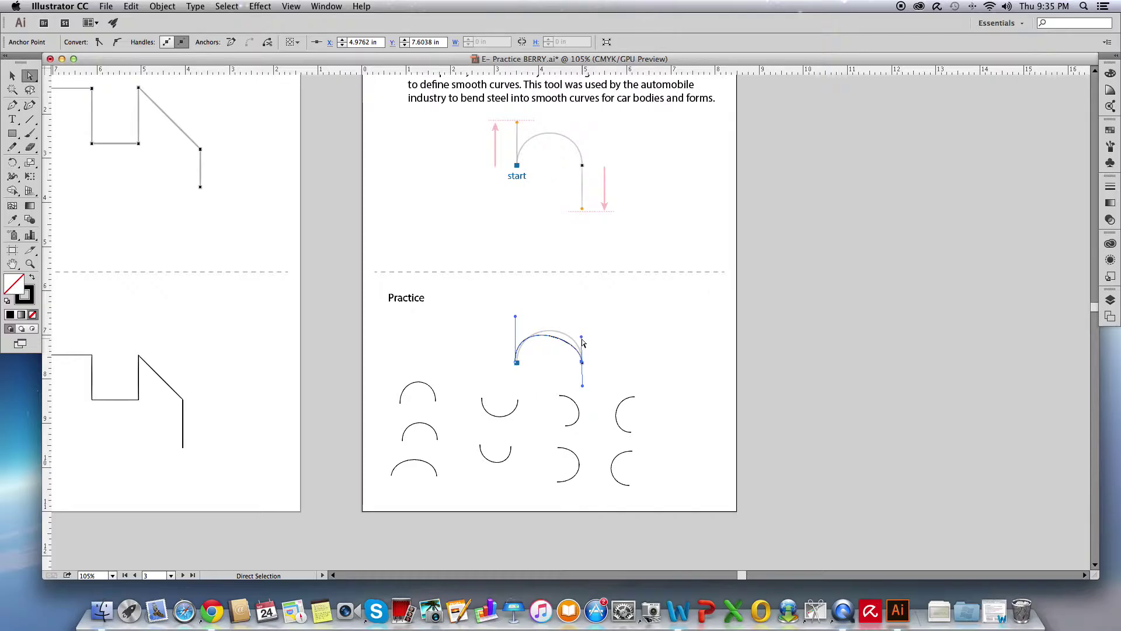
drag(583, 342, 582, 323)
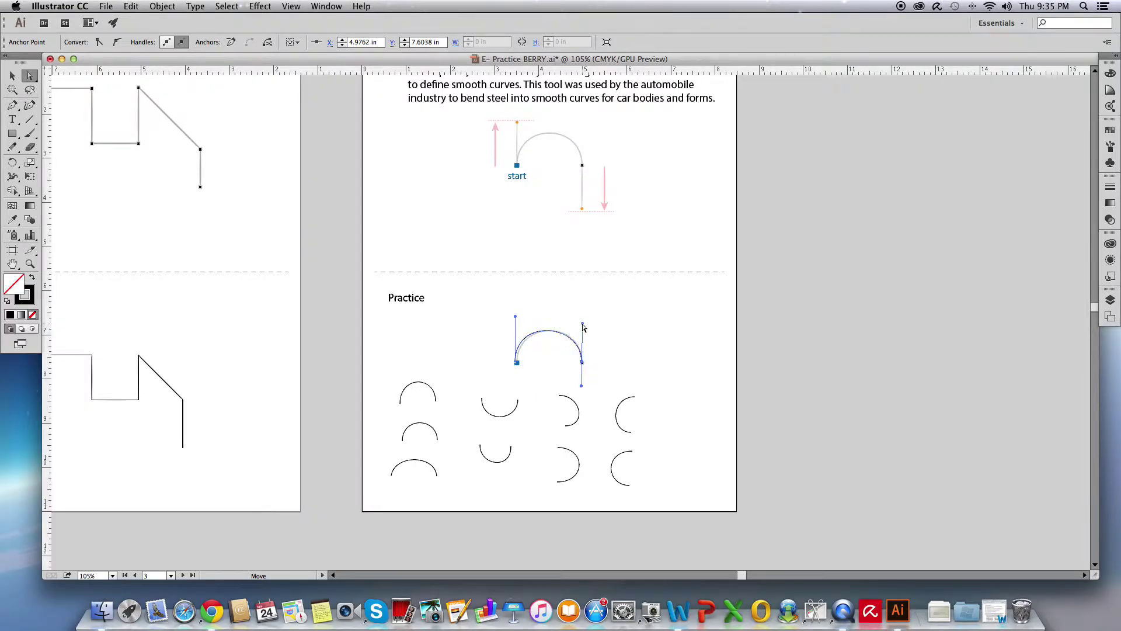
click(516, 362)
drag(518, 364, 519, 363)
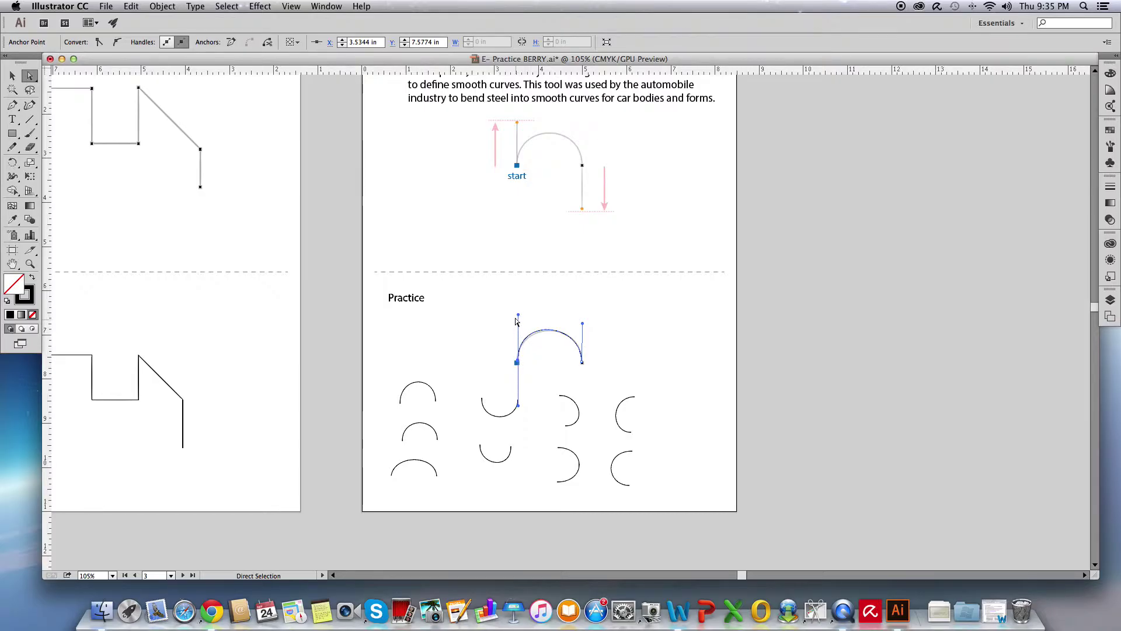
drag(518, 316, 531, 335)
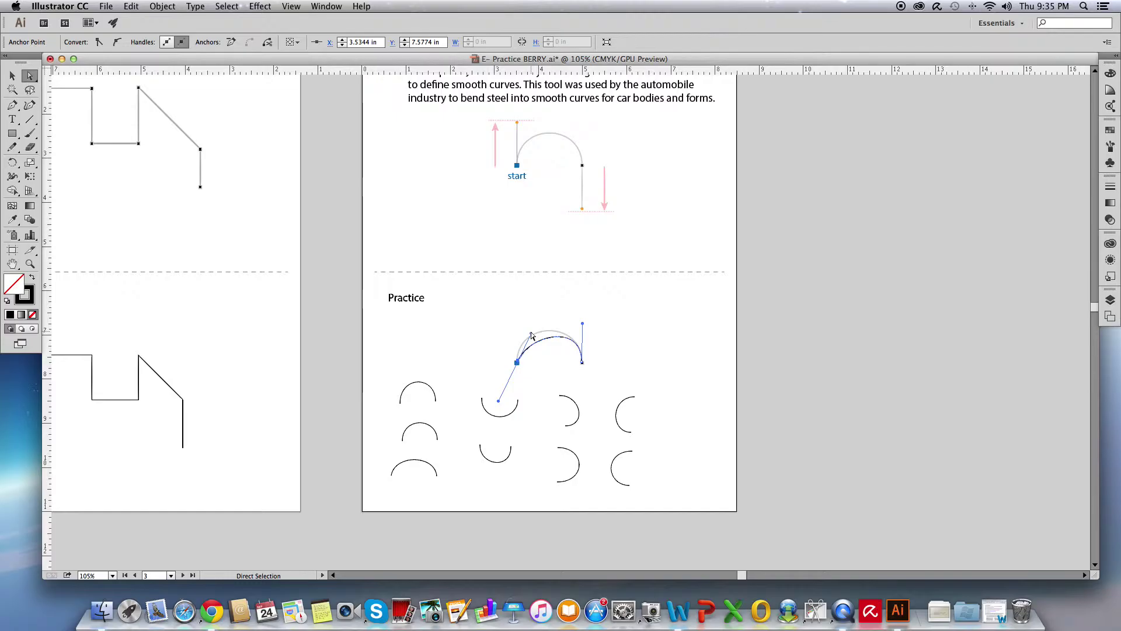
click(531, 340)
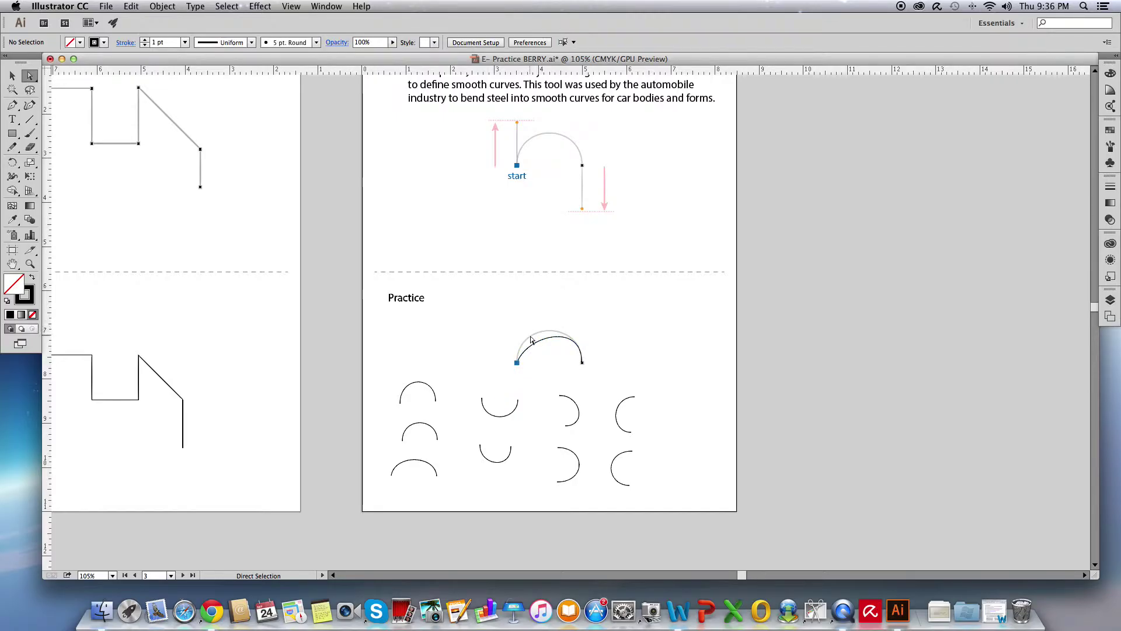
- Pull the start handle up so the arch matches the symmetric template, then deselect
click(517, 363)
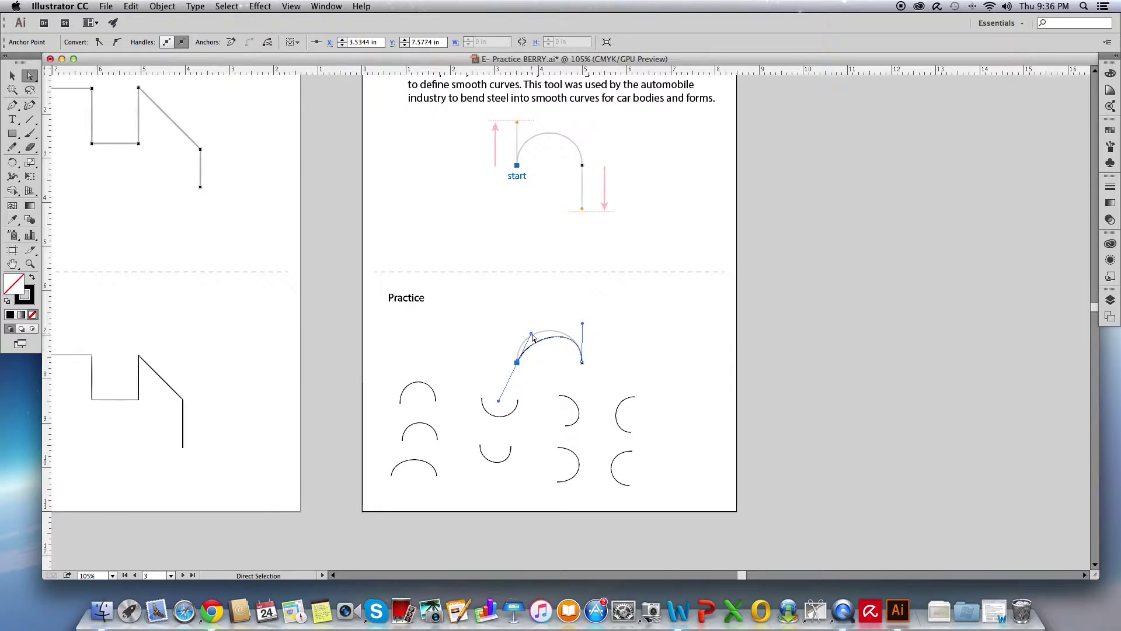
drag(532, 335, 520, 322)
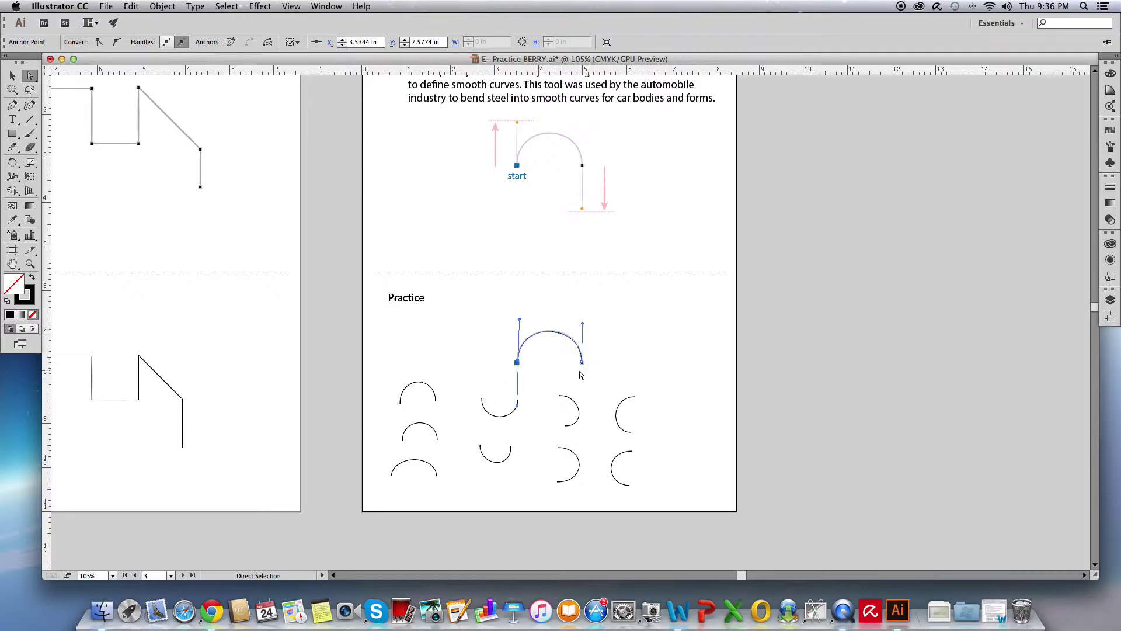
click(604, 358)
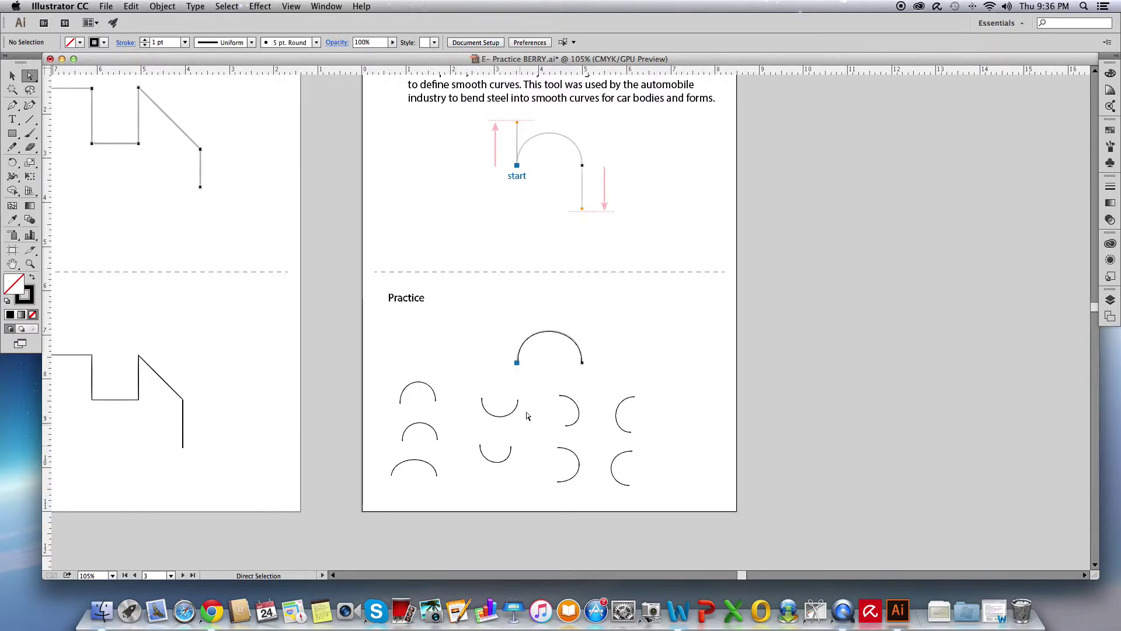
scroll(560, 392, up, 2)
scroll(560, 392, up, 5)
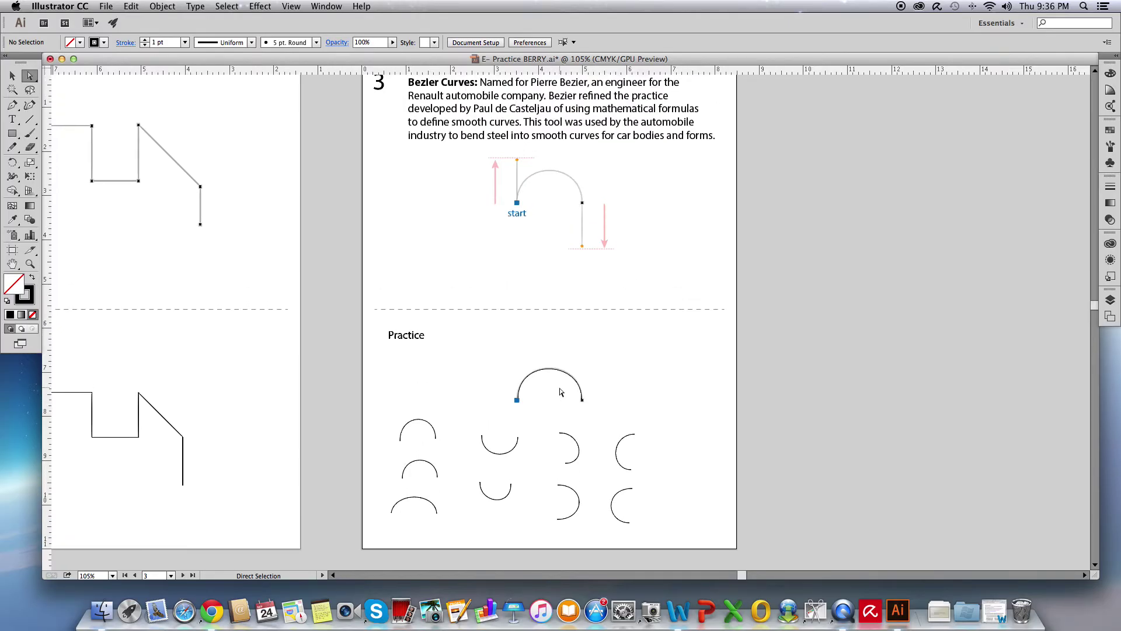